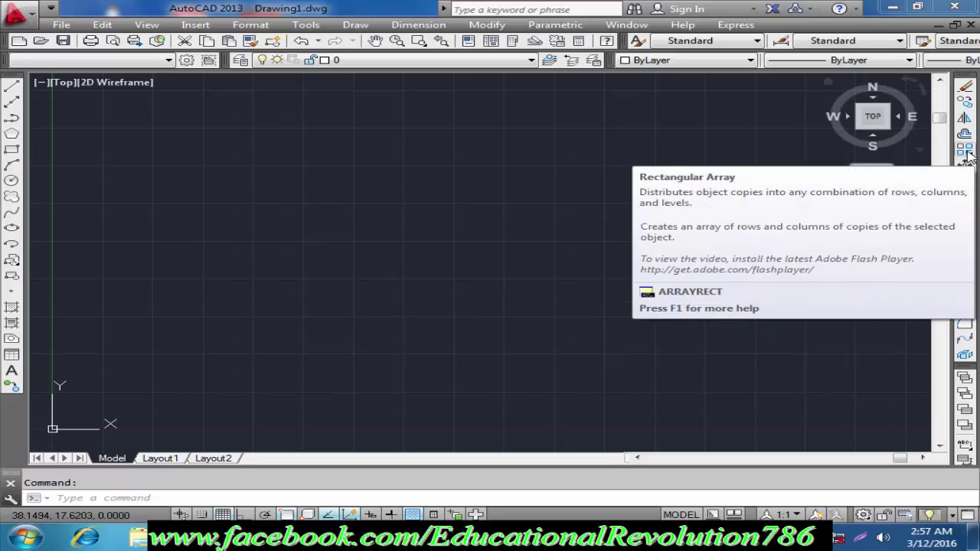
# Step: Draw a circle with a radius of about 1.7 units near the middle of the drawing area
pyautogui.click(965, 151)
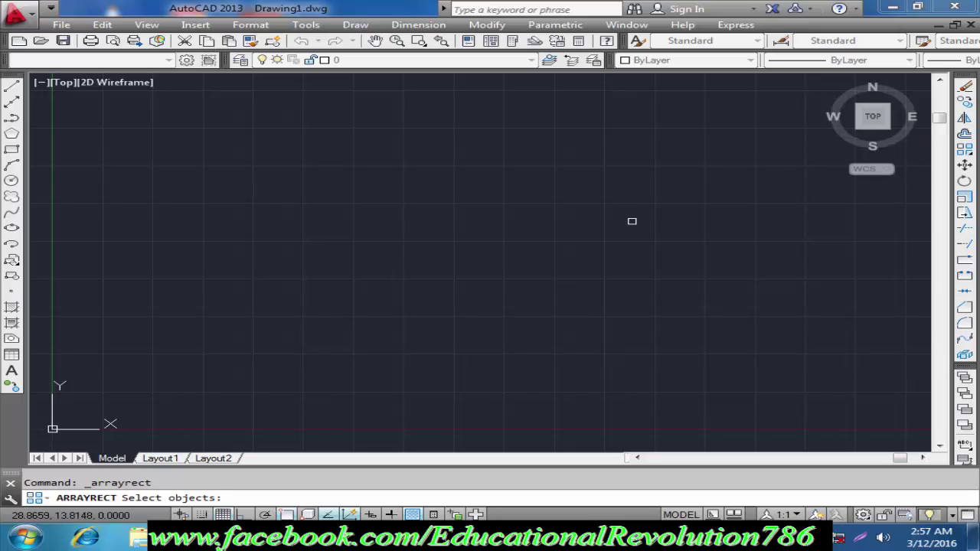
pyautogui.press('Escape')
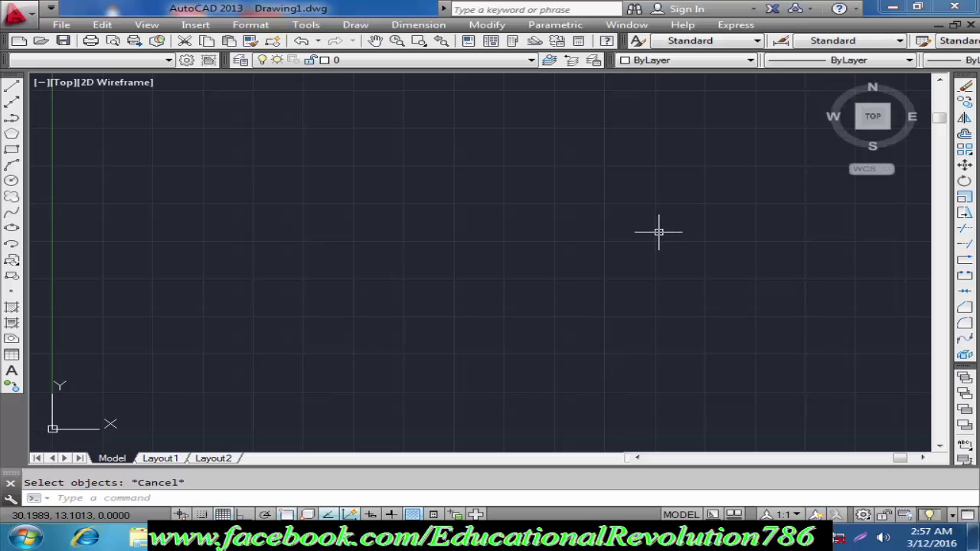
pyautogui.write('c')
pyautogui.press('Return')
pyautogui.click(413, 256)
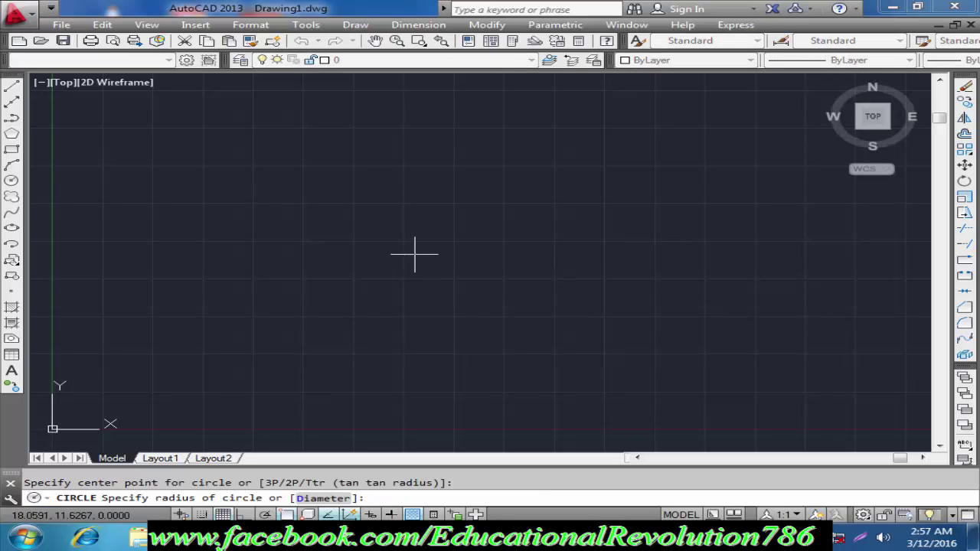
pyautogui.click(439, 275)
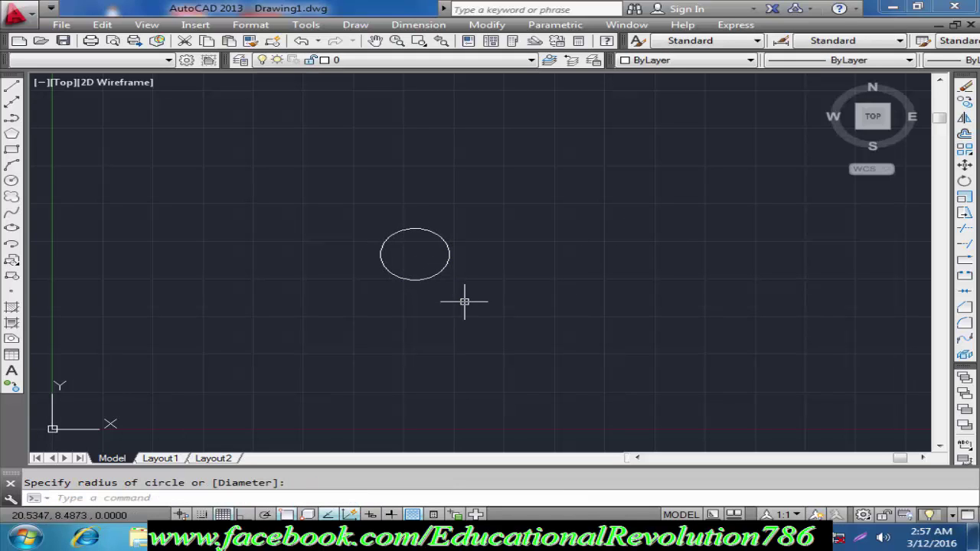
# Step: Create a rectangular array from the circle with the default rows and columns
pyautogui.scroll(-2, 466, 191)
pyautogui.moveTo(481, 214); pyautogui.dragTo(391, 342, button='middle')
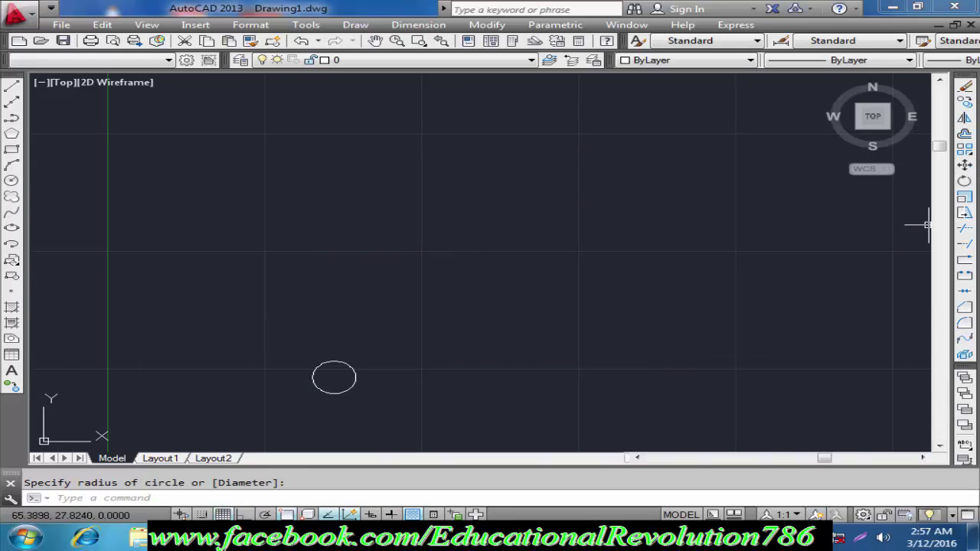
pyautogui.click(966, 151)
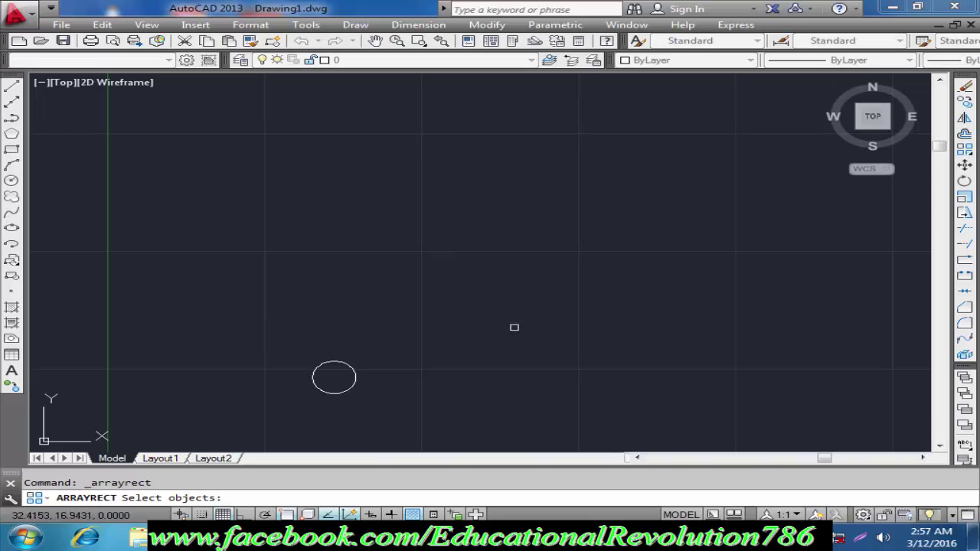
pyautogui.click(346, 366)
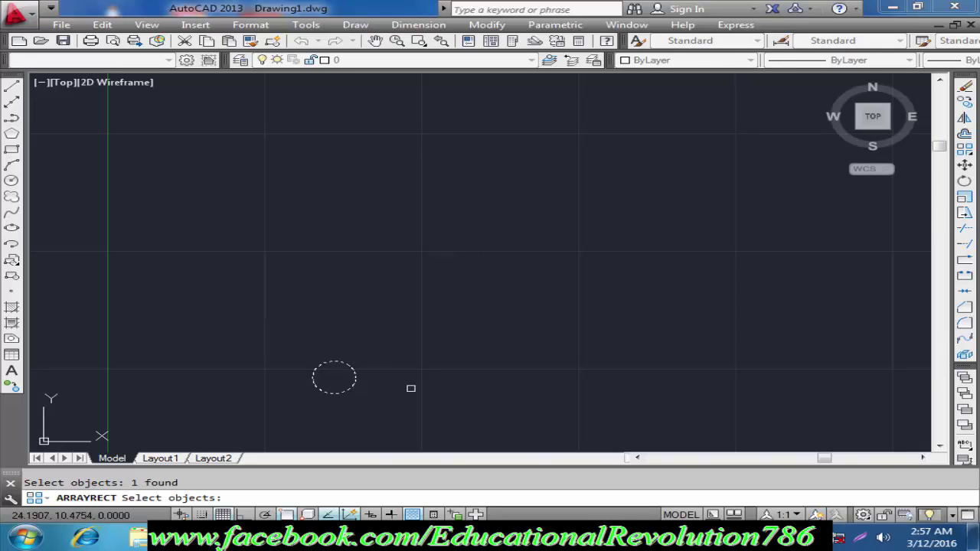
pyautogui.press('Return')
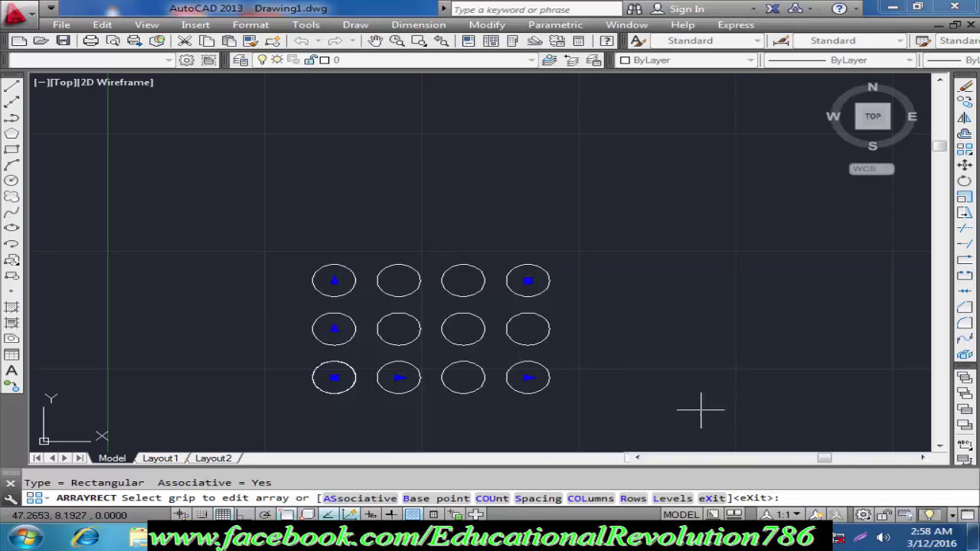
# Step: Extend the circle array to 8 columns and 7 rows using its column-count and row-count grips
pyautogui.click(527, 377)
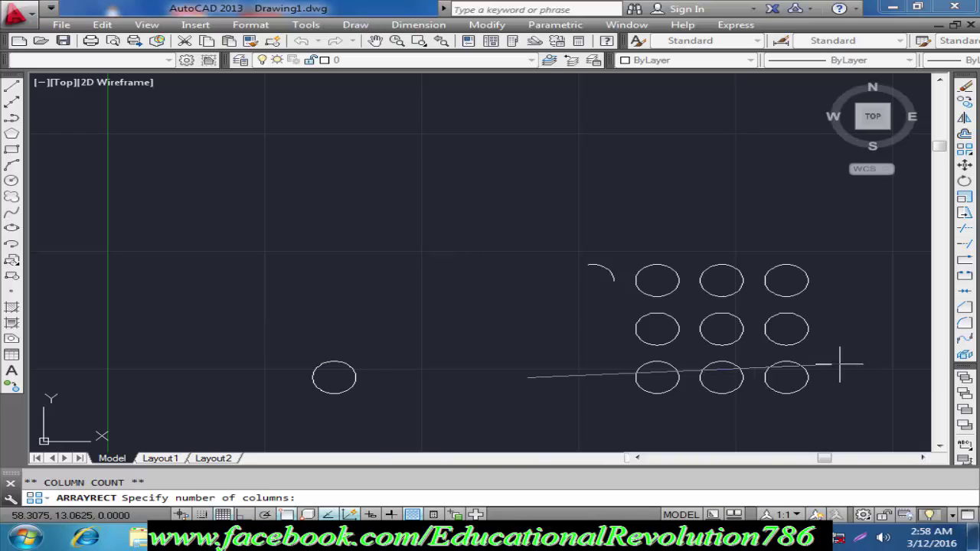
pyautogui.click(843, 379)
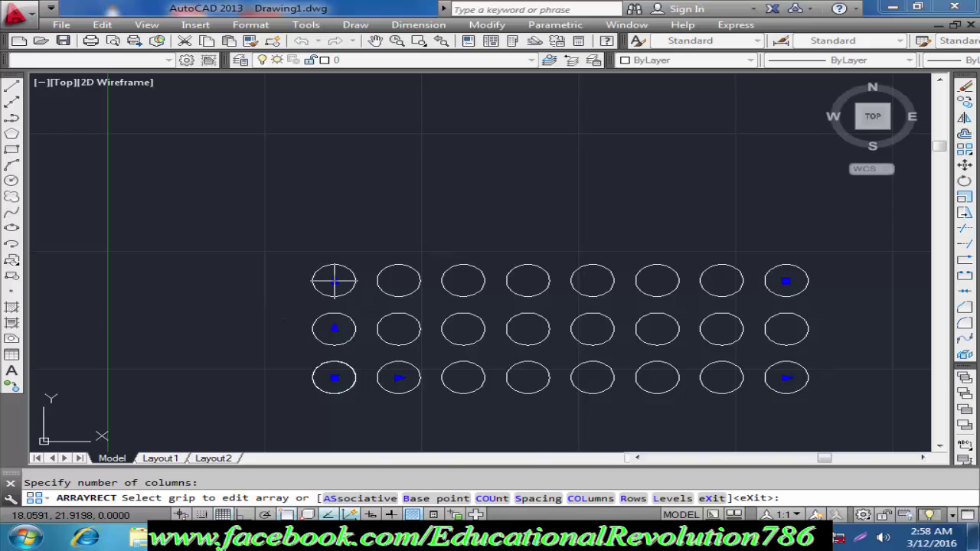
pyautogui.click(334, 281)
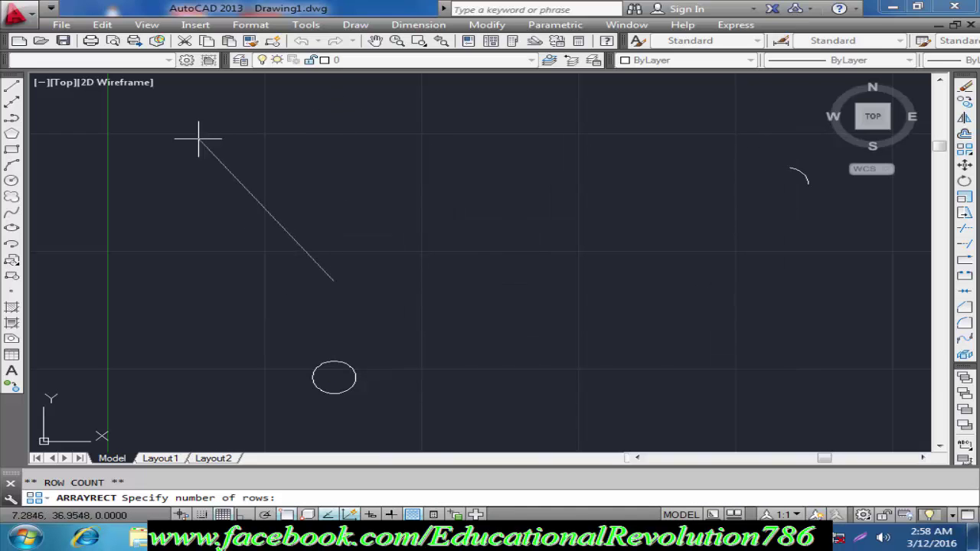
pyautogui.click(341, 92)
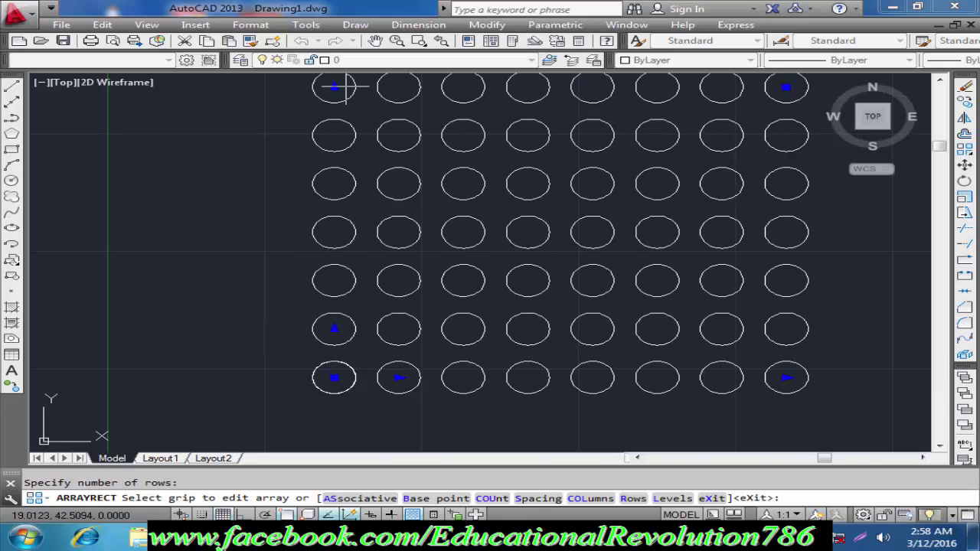
pyautogui.scroll(-3, 405, 131)
pyautogui.scroll(1, 349, 151)
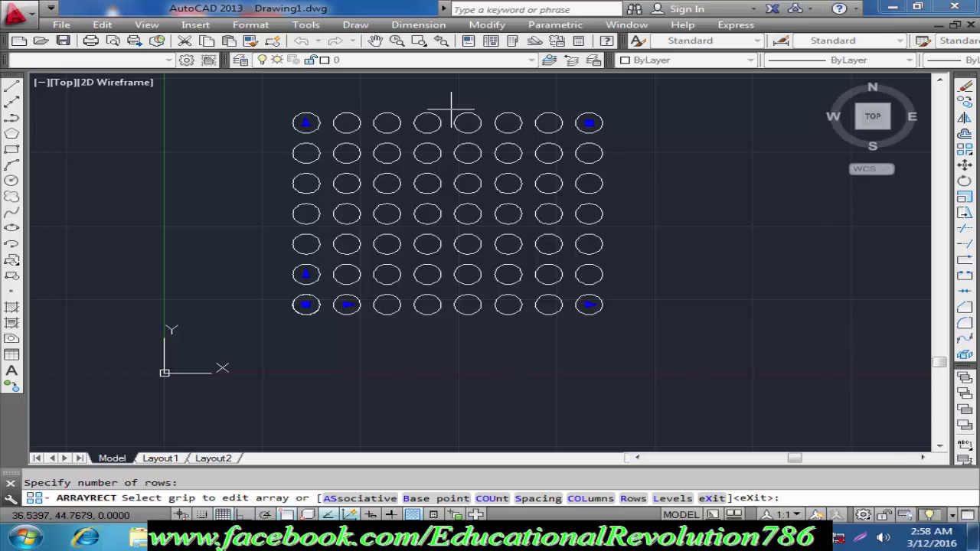
# Step: Reduce the circle array to 3 rows and 3 columns with its combined row-and-column grip and finish the array
pyautogui.click(589, 122)
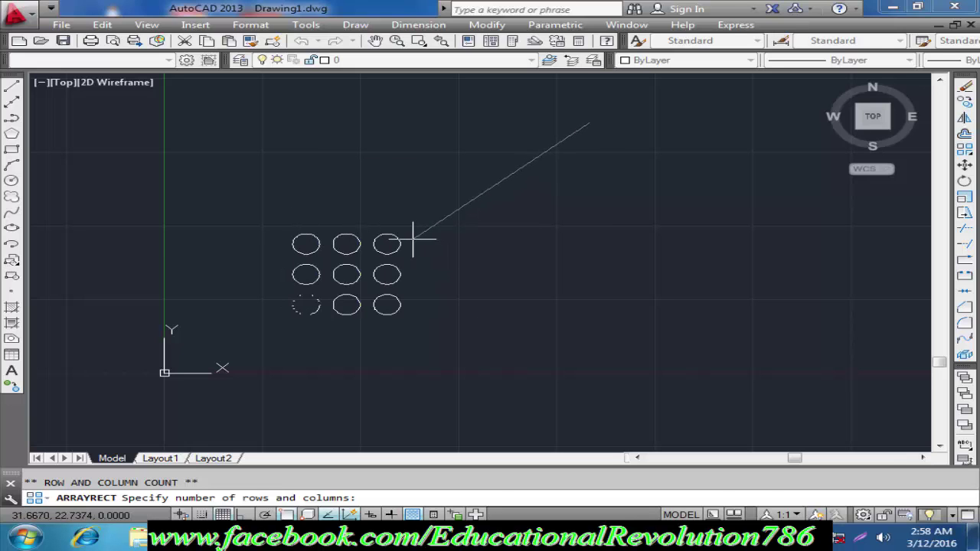
pyautogui.click(412, 237)
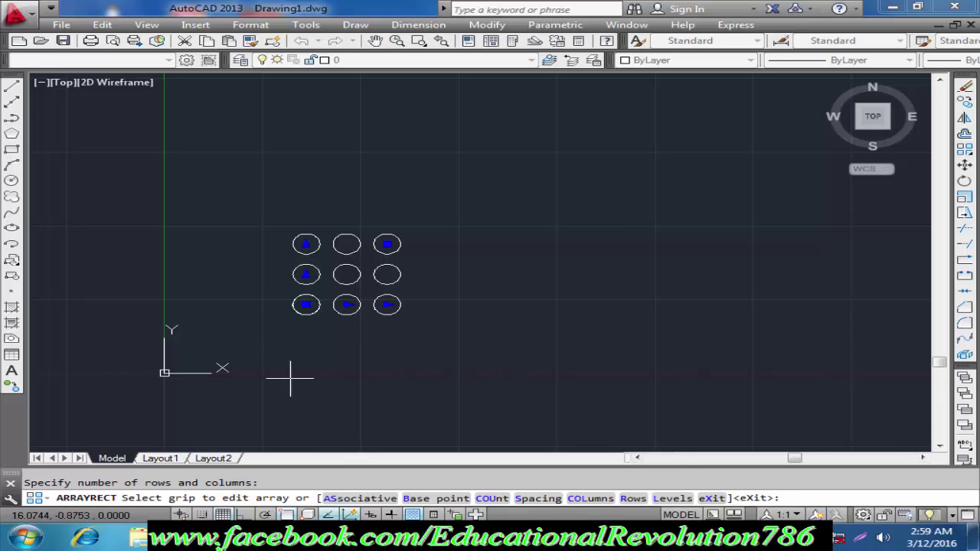
pyautogui.press('Return')
# Step: Delete the whole circle array from the drawing
pyautogui.click(401, 291)
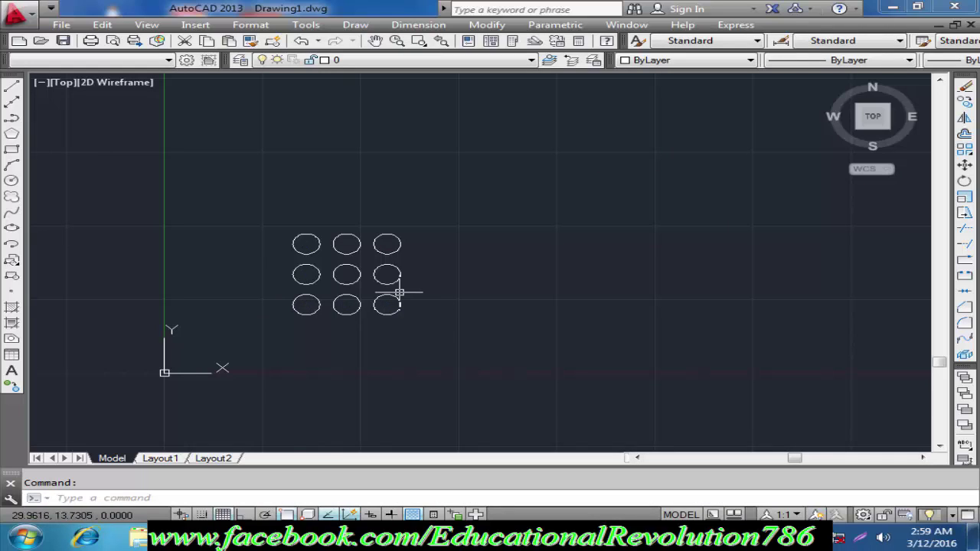
pyautogui.press('Delete')
pyautogui.write('er')
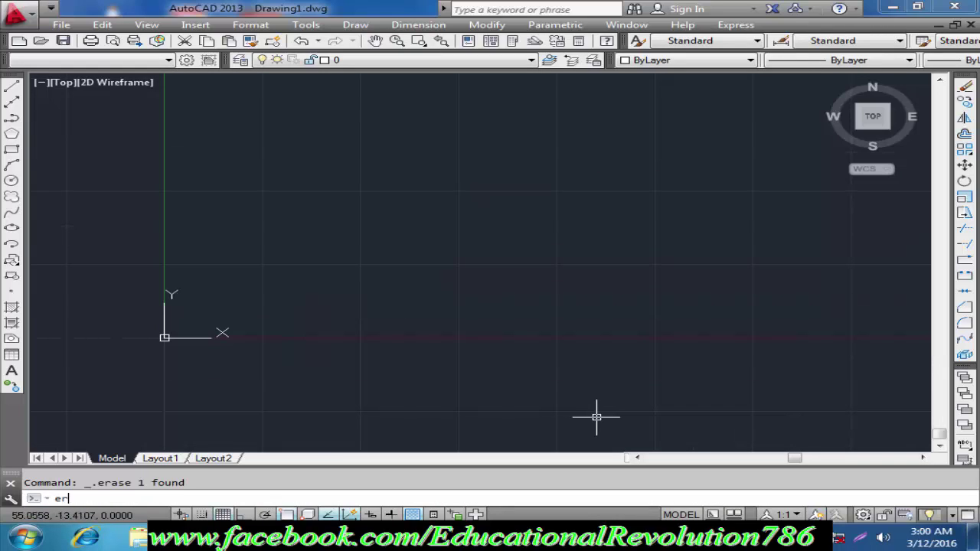
pyautogui.press('Escape')
# Step: Draw a small horizontal rectangle above the X axis, to the right of the origin
pyautogui.write('rec')
pyautogui.press('Return')
pyautogui.click(363, 269)
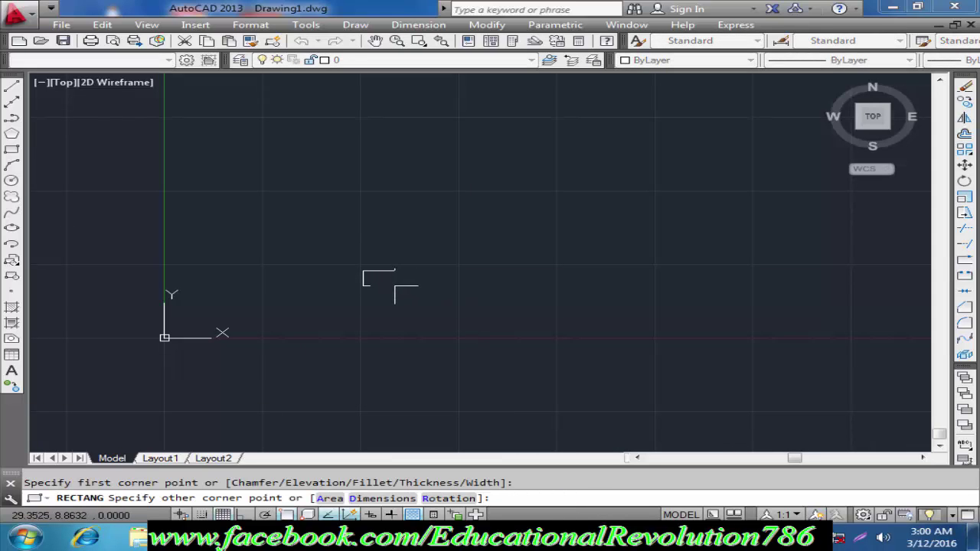
pyautogui.click(395, 285)
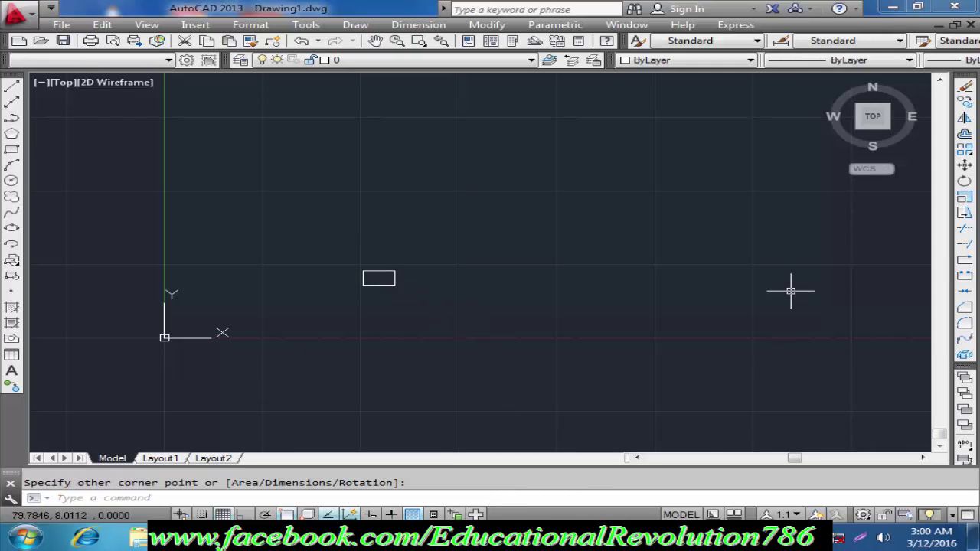
# Step: Create a rectangular array of the rectangle and extend it to 7 columns and 7 rows with its grips
pyautogui.click(966, 151)
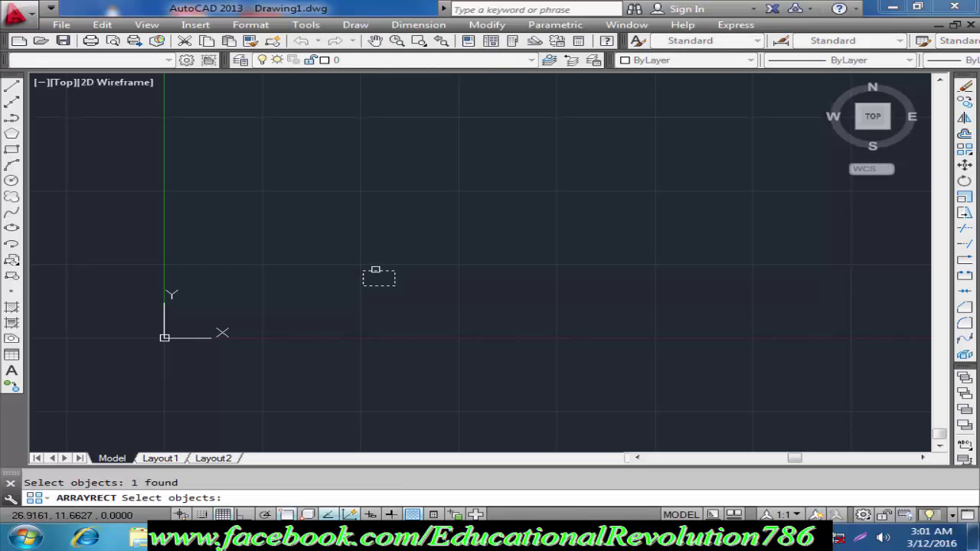
pyautogui.press('Return')
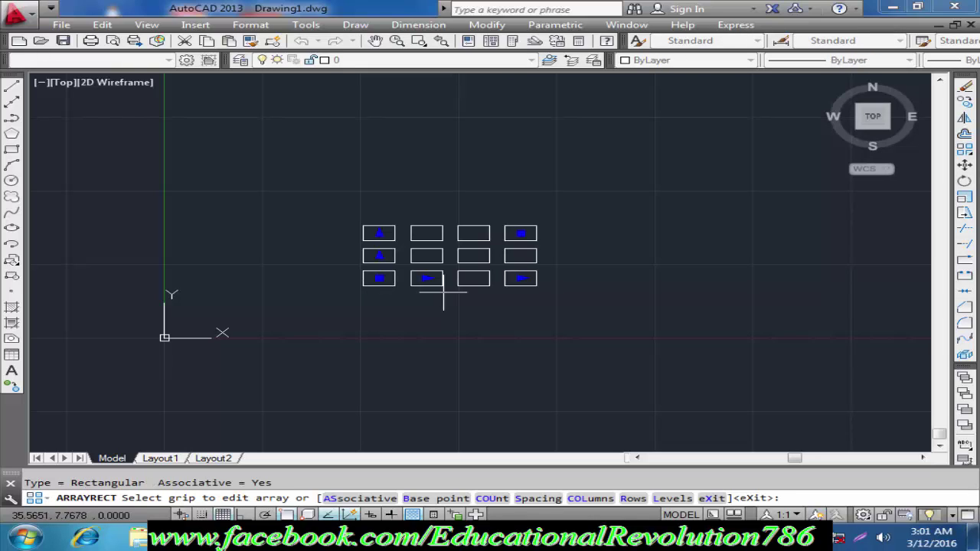
pyautogui.click(520, 278)
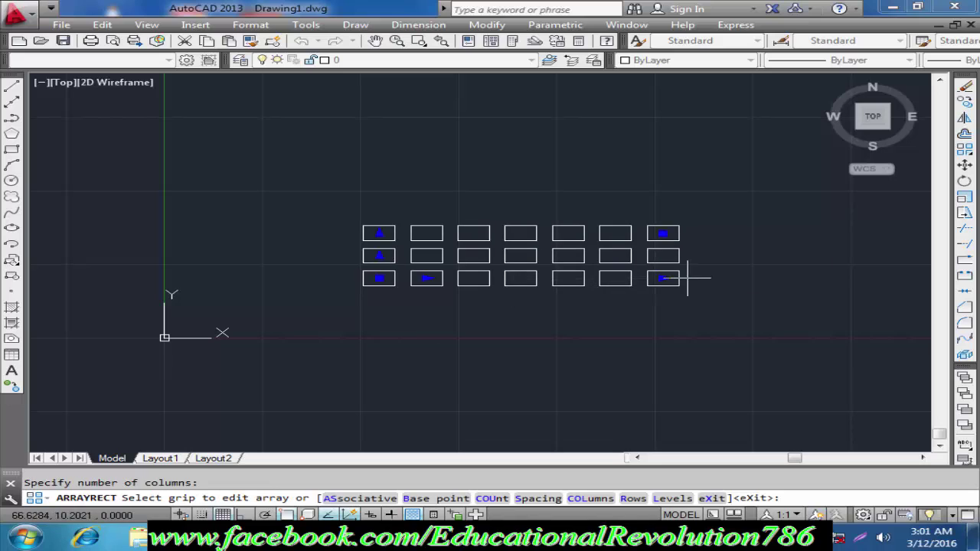
pyautogui.click(379, 234)
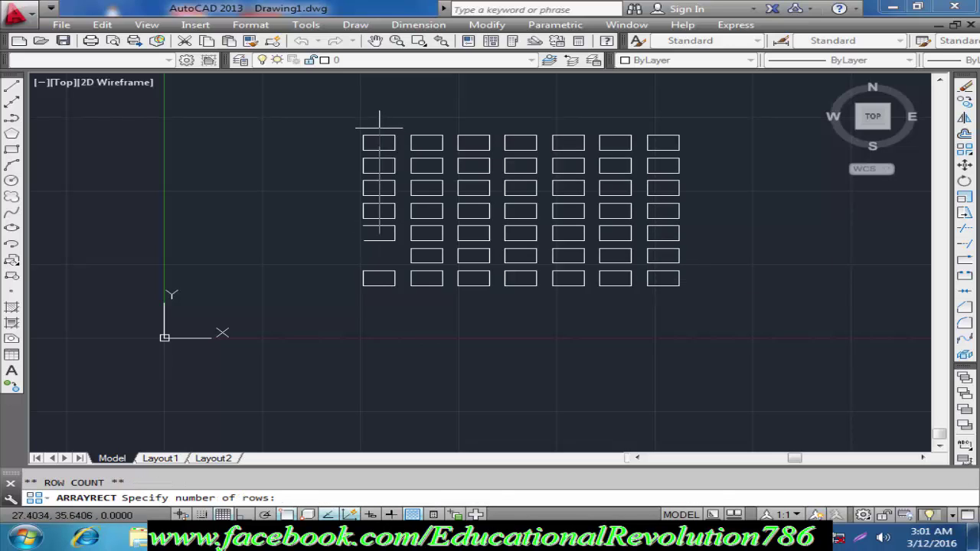
pyautogui.click(380, 141)
# Step: Reduce the rectangle array to 5 rows and 4 columns, enlarge it again to 9 columns and 7 rows, and finish it
pyautogui.click(663, 142)
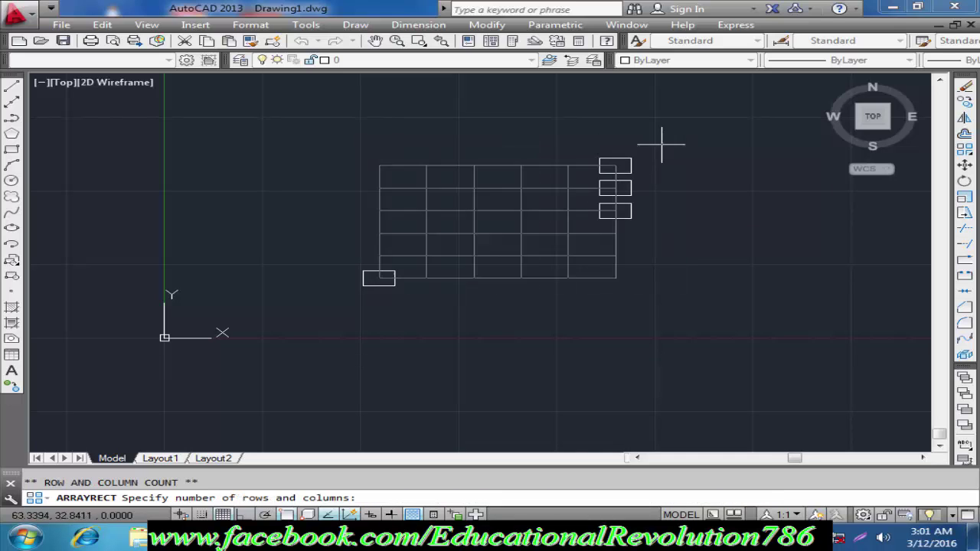
pyautogui.click(554, 182)
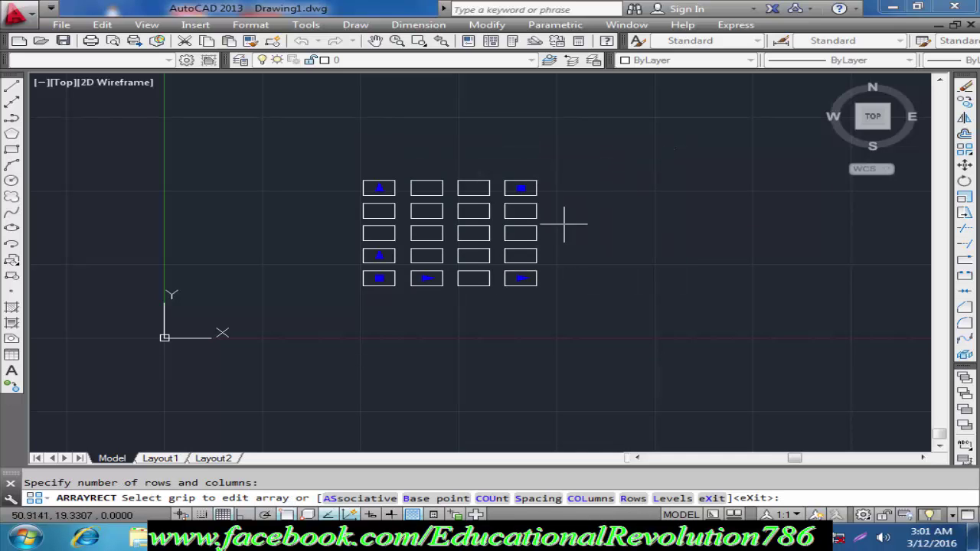
pyautogui.click(518, 277)
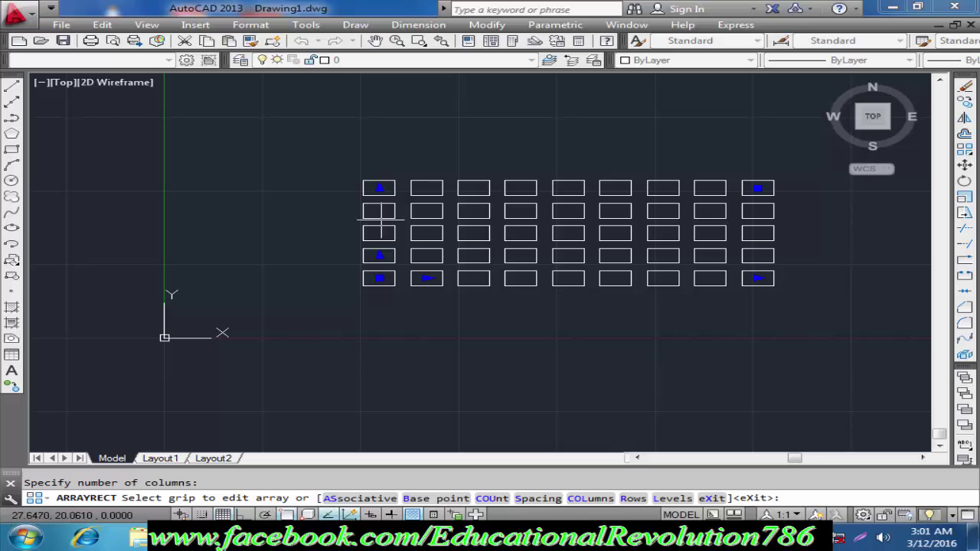
pyautogui.click(379, 188)
pyautogui.click(384, 133)
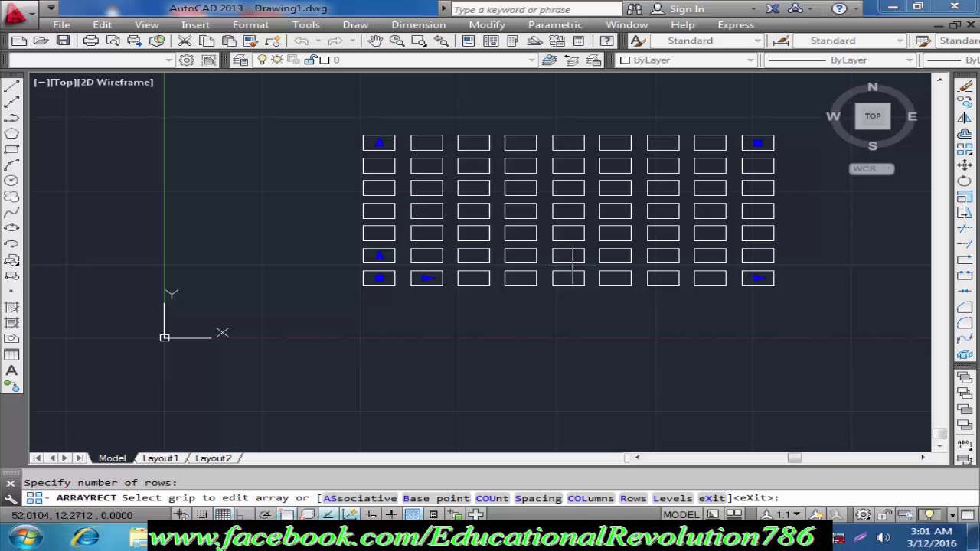
pyautogui.moveTo(611, 324); pyautogui.dragTo(441, 321, button='middle')
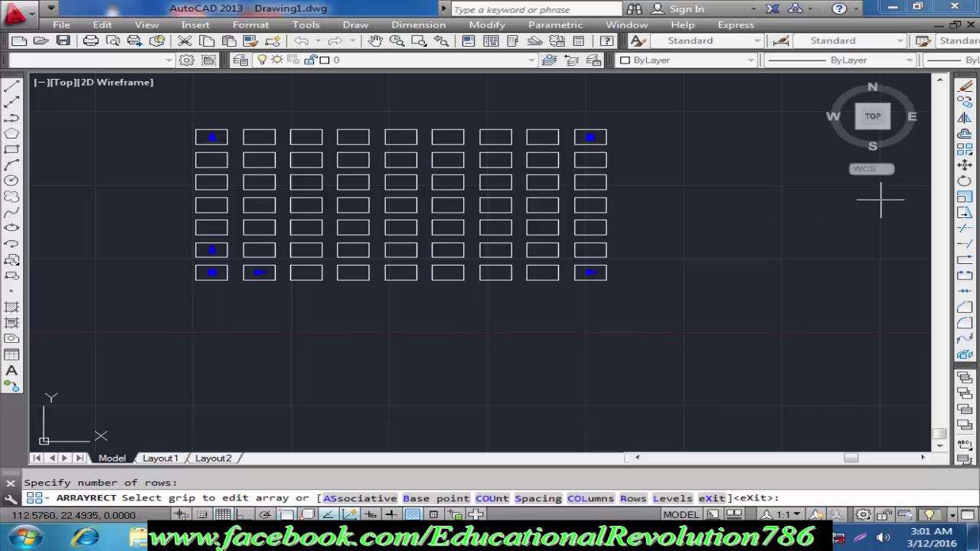
pyautogui.press('Return')
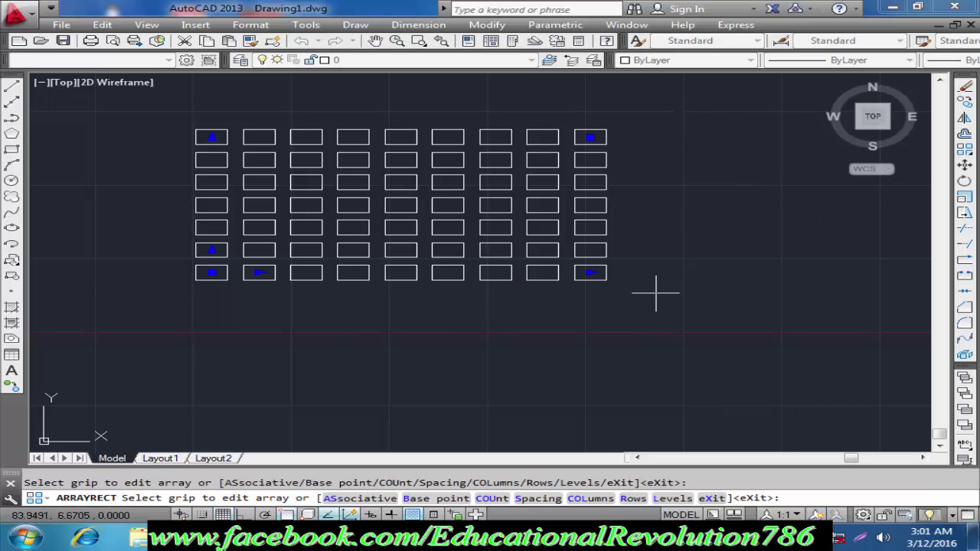
pyautogui.press('Escape')
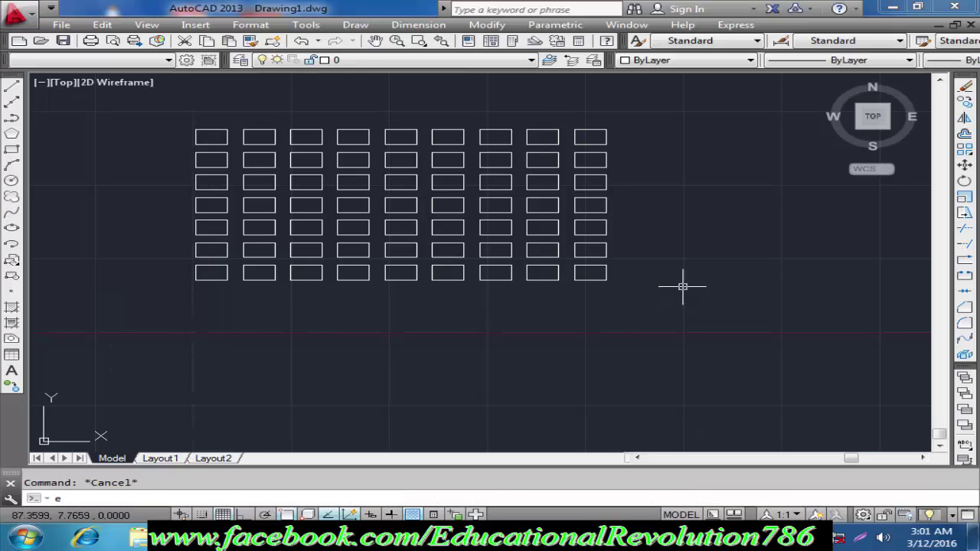
# Step: Erase the entire rectangle array by selecting it with a crossing window
pyautogui.write('e')
pyautogui.press('Escape')
pyautogui.click(728, 101)
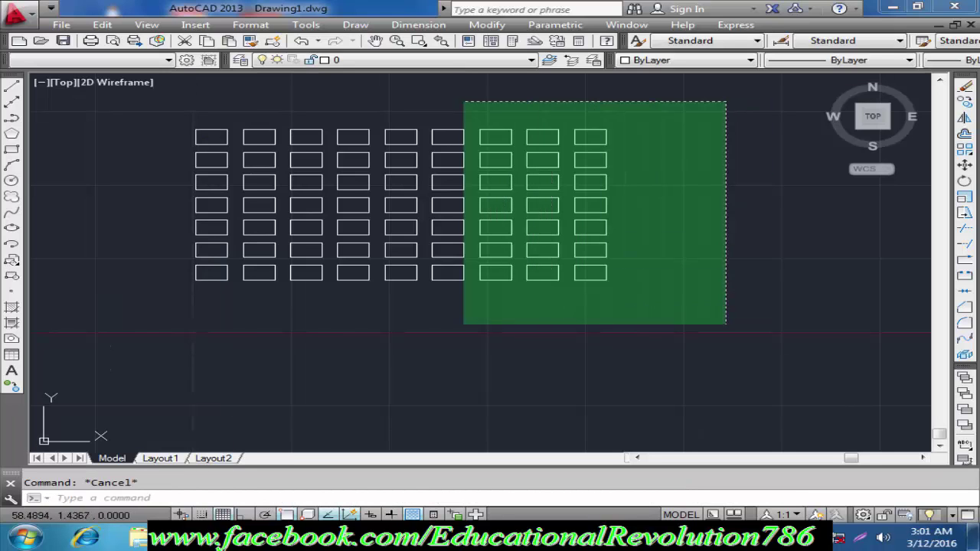
pyautogui.click(135, 333)
pyautogui.write('e')
pyautogui.press('Return')
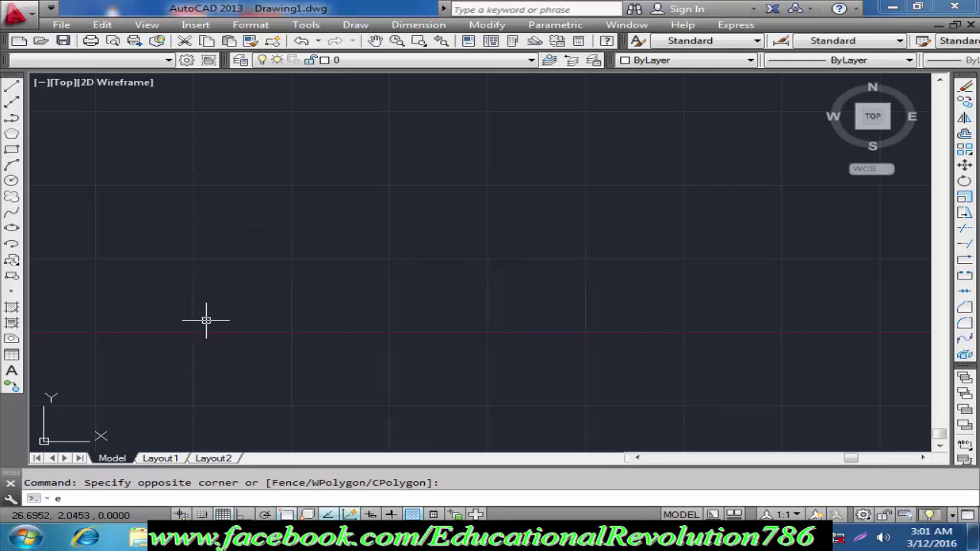
pyautogui.click(973, 153)
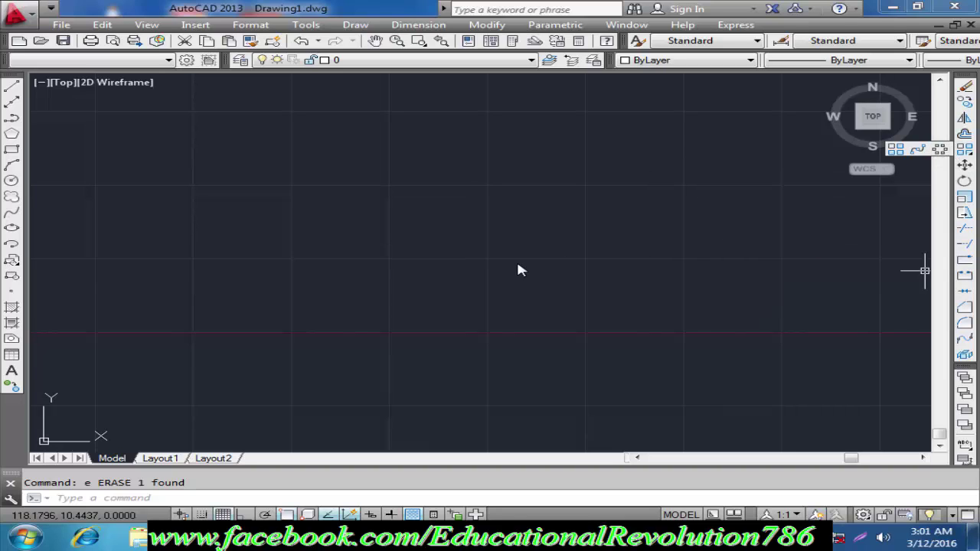
pyautogui.press('Escape')
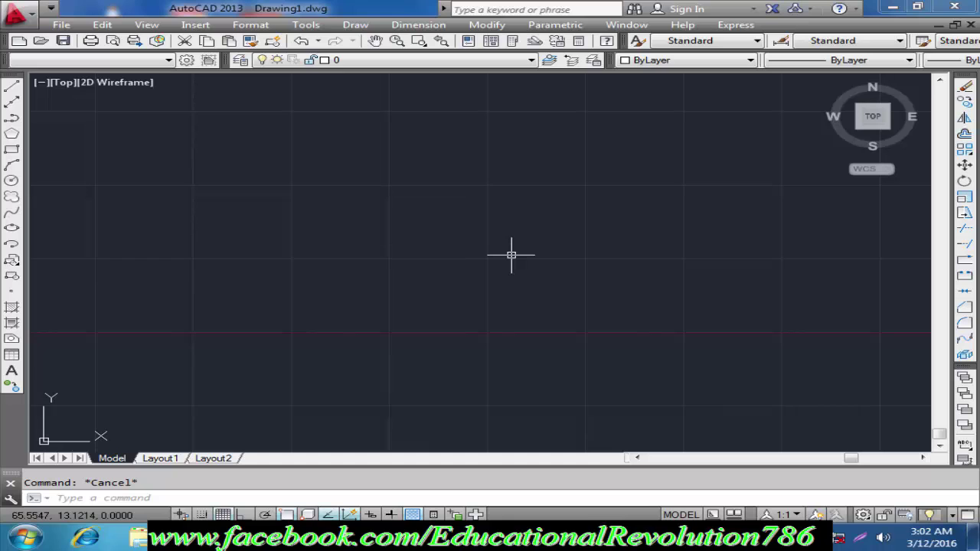
# Step: Draw a large circle centred above the X axis, to the right of the origin
pyautogui.write('c')
pyautogui.press('Return')
pyautogui.click(408, 245)
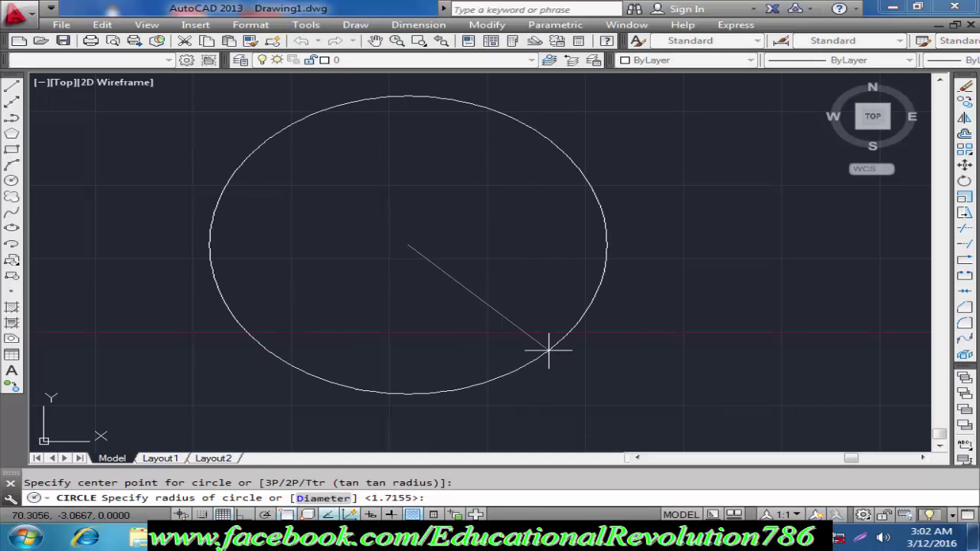
pyautogui.click(548, 350)
# Step: With ortho on, draw a horizontal line from the circle's centre to a point beyond its right edge
pyautogui.write('l')
pyautogui.press('Return')
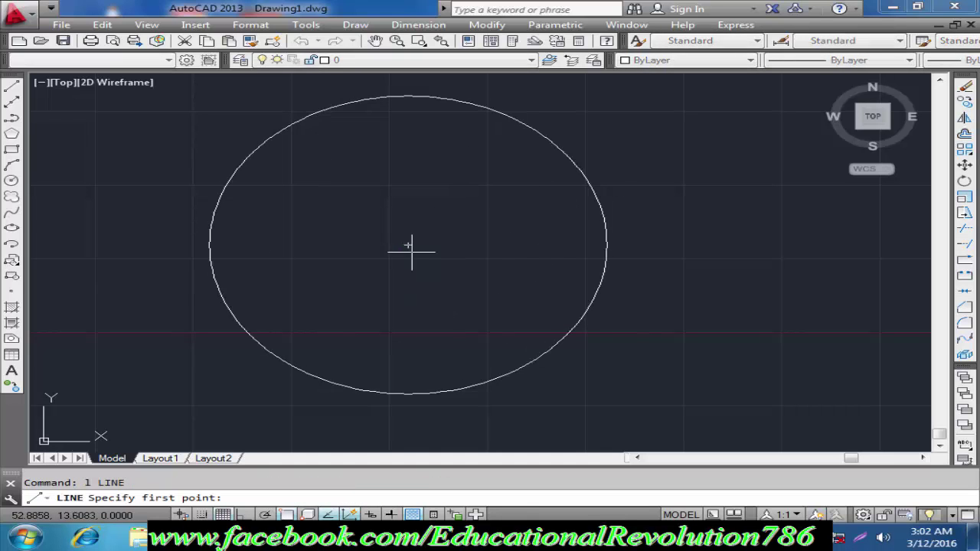
pyautogui.click(408, 245)
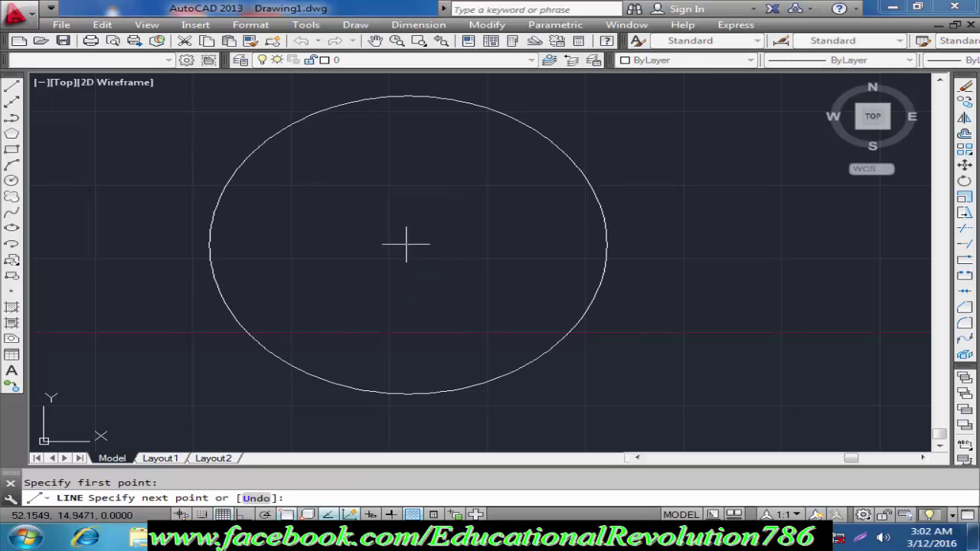
pyautogui.press('F8')
pyautogui.click(656, 246)
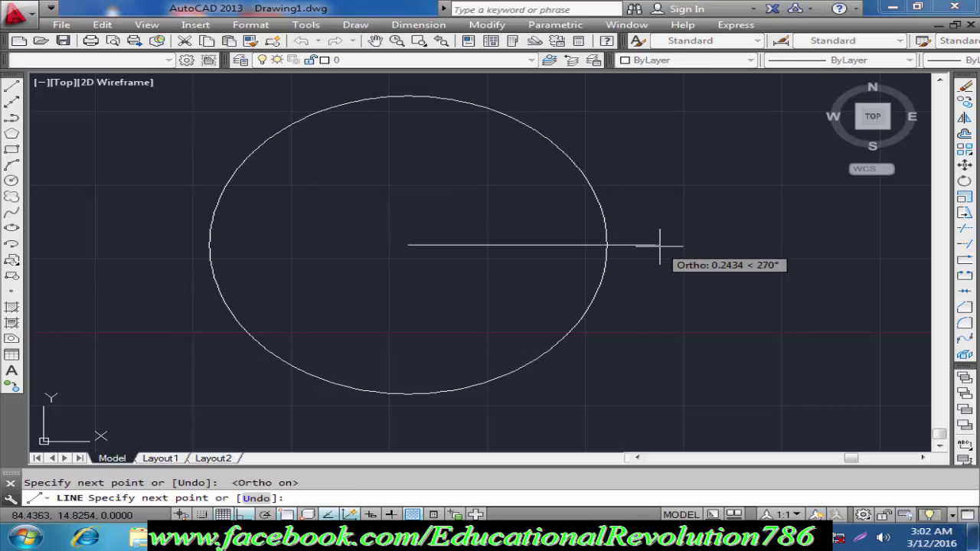
pyautogui.press('Return')
pyautogui.scroll(-2, 651, 271)
pyautogui.moveTo(660, 279); pyautogui.dragTo(660, 323, button='middle')
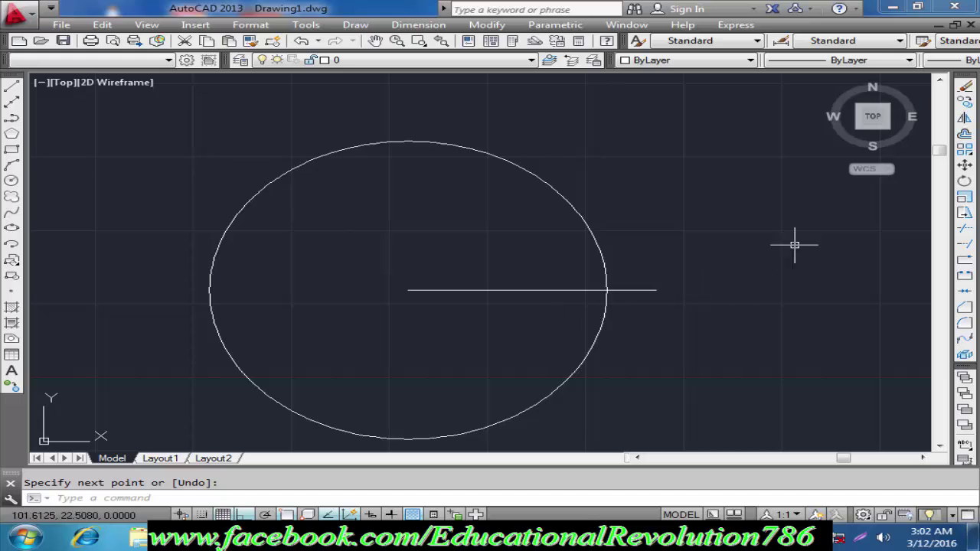
# Step: Create a rectangular array of the horizontal line
pyautogui.write('ar')
pyautogui.press('Return')
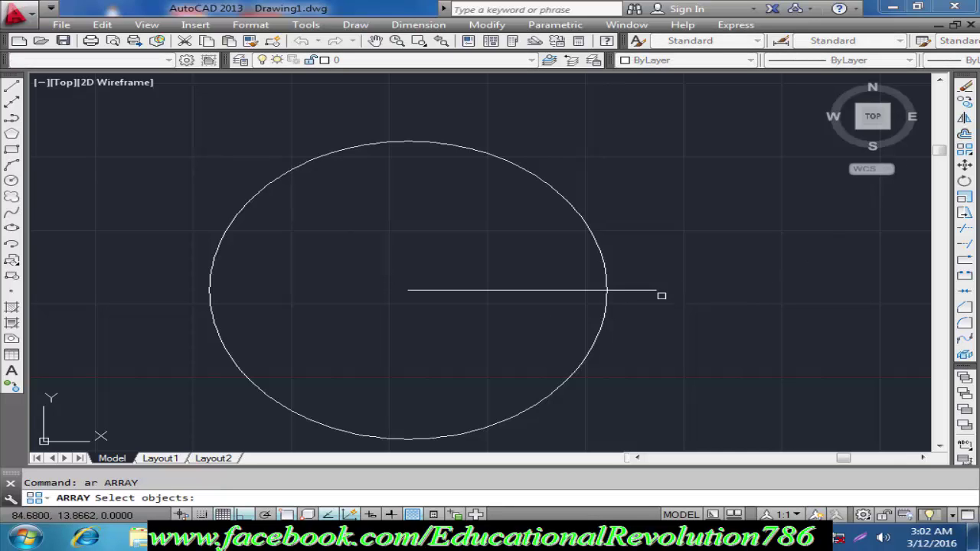
pyautogui.click(653, 291)
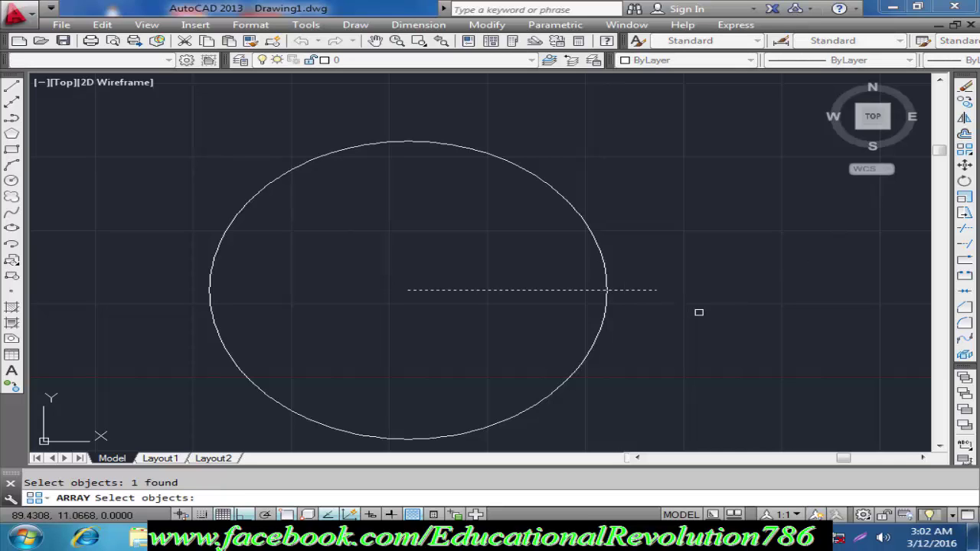
pyautogui.press('Return')
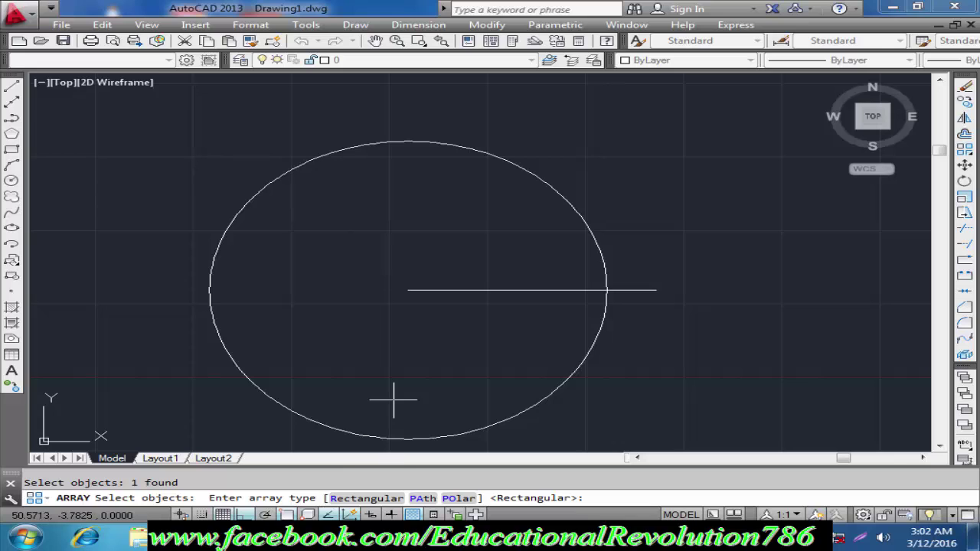
pyautogui.scroll(-1, 562, 332)
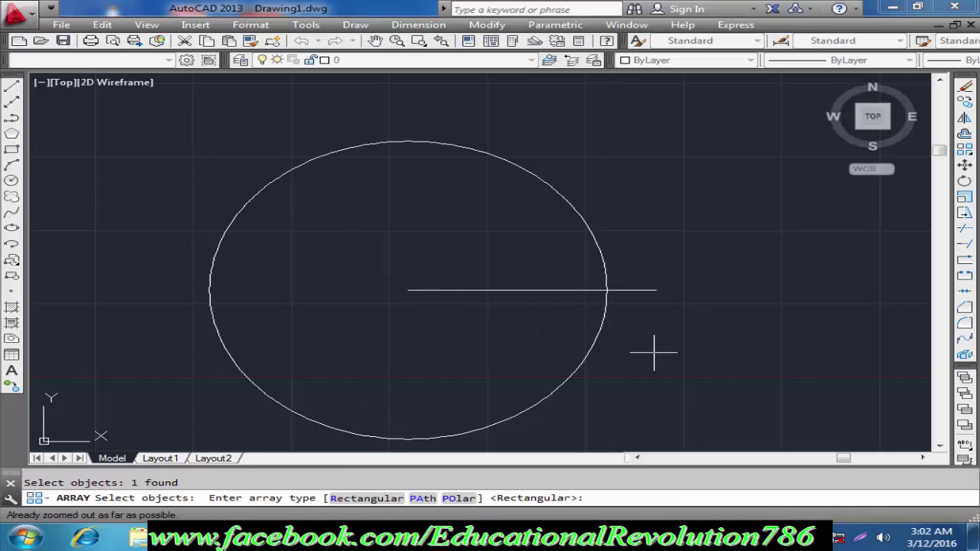
pyautogui.click(364, 499)
pyautogui.scroll(-1, 628, 337)
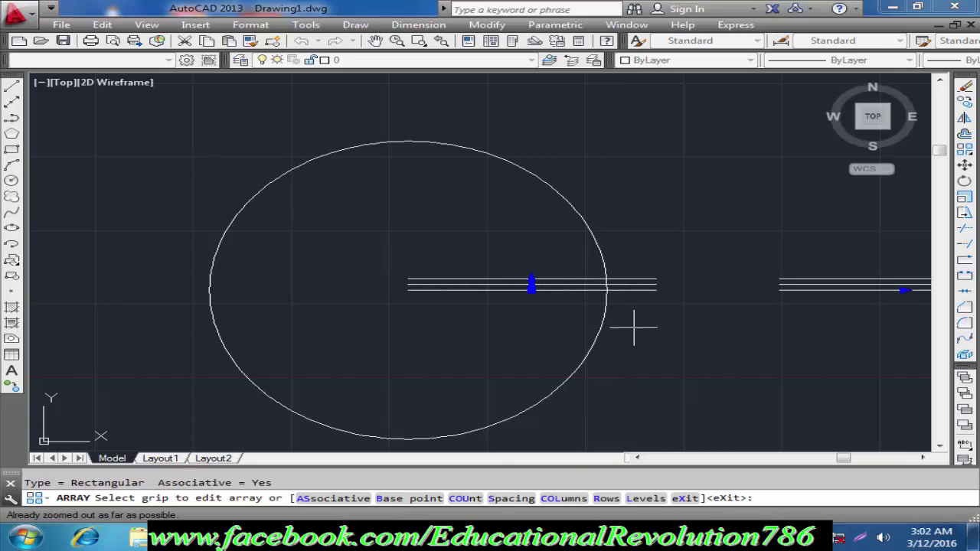
# Step: Stretch the line array upward to more rows with its grips, reduce it to 3 rows, and undo the array
pyautogui.click(532, 287)
pyautogui.click(531, 193)
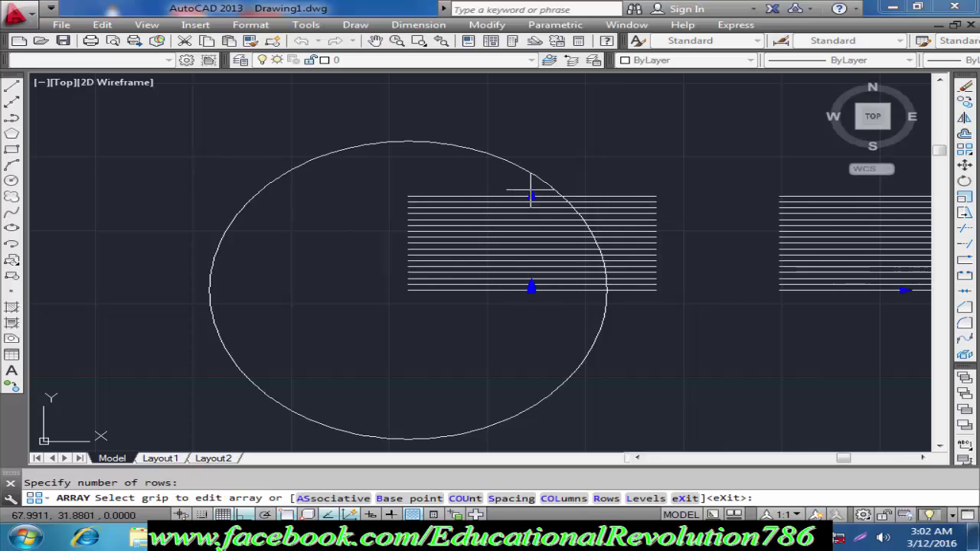
pyautogui.click(532, 196)
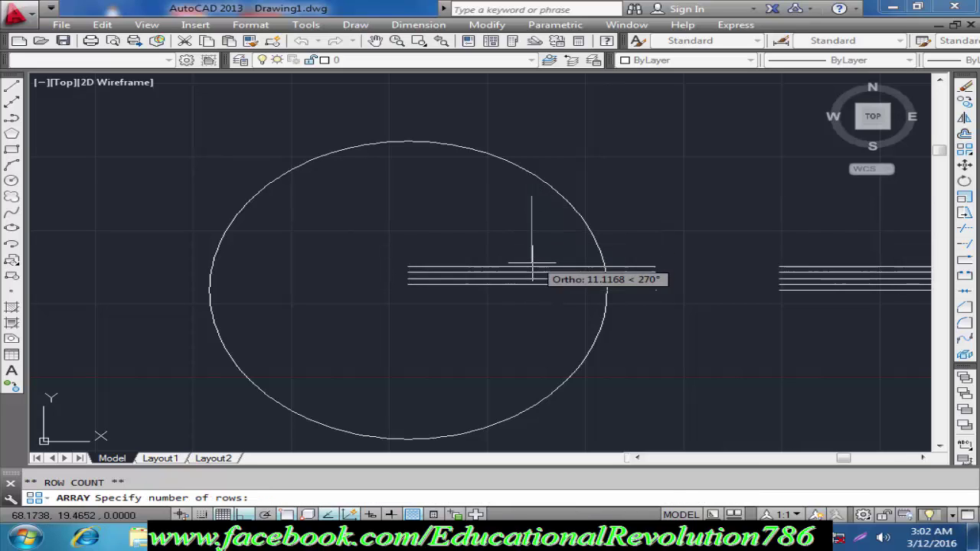
pyautogui.click(529, 284)
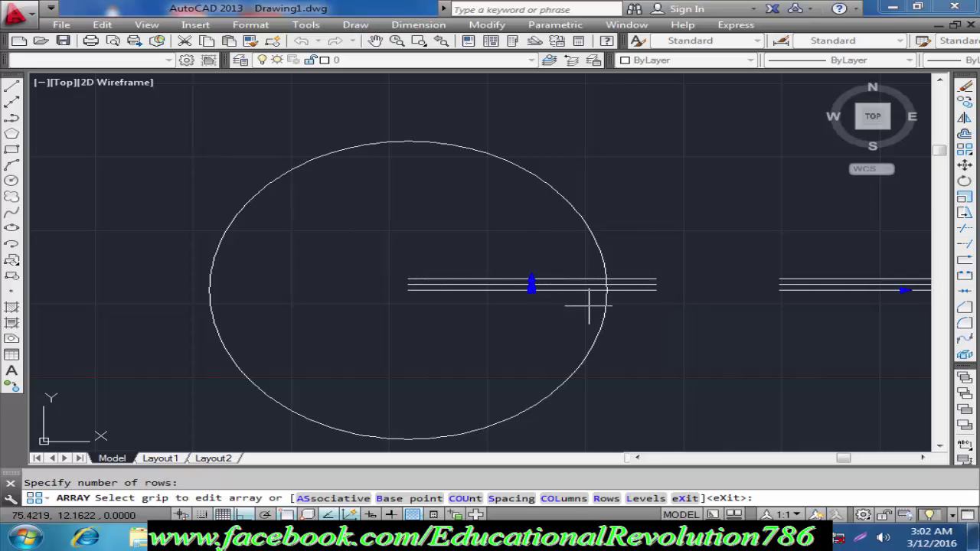
pyautogui.press('Return')
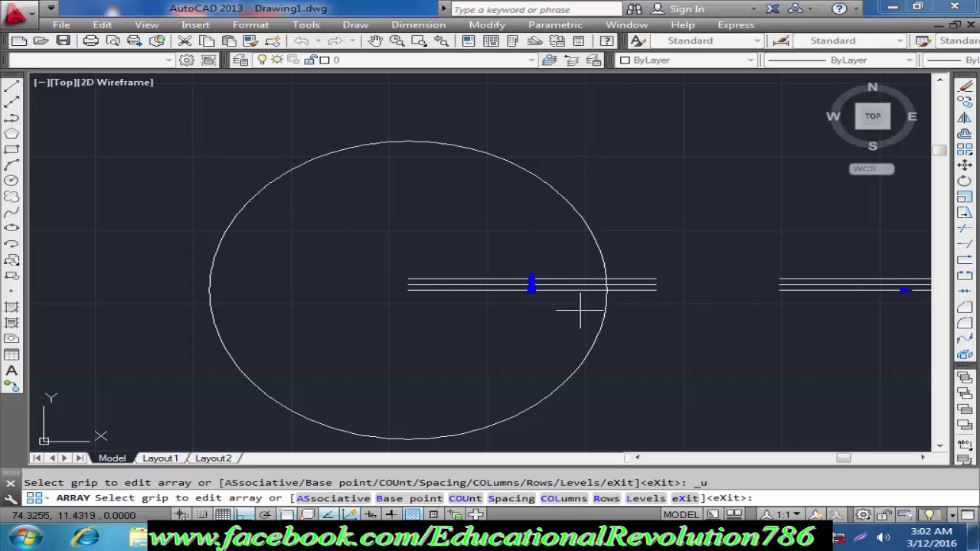
pyautogui.hotkey('ctrl', 'z')
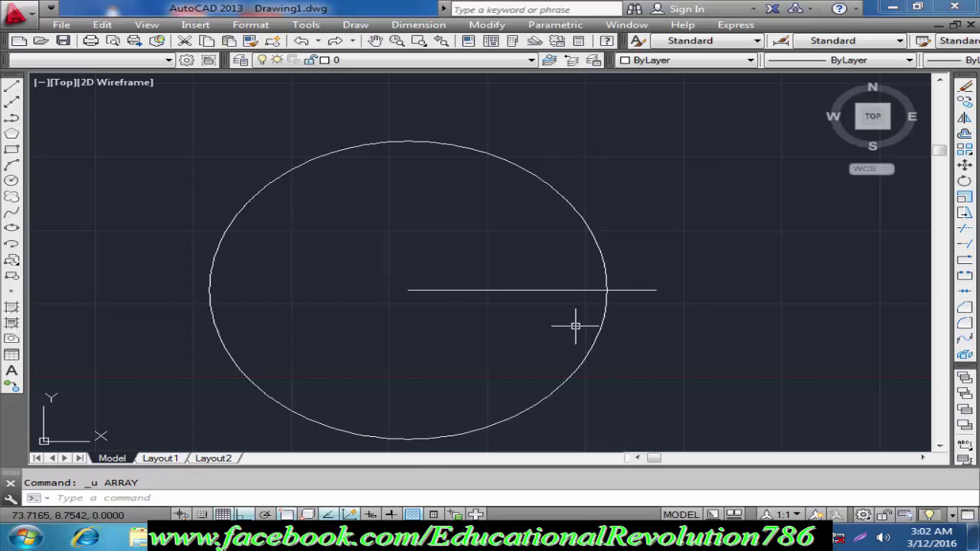
# Step: Create an associative polar array of the horizontal line around the circle's centre
pyautogui.write('ar')
pyautogui.press('Return')
pyautogui.click(443, 292)
pyautogui.press('Return')
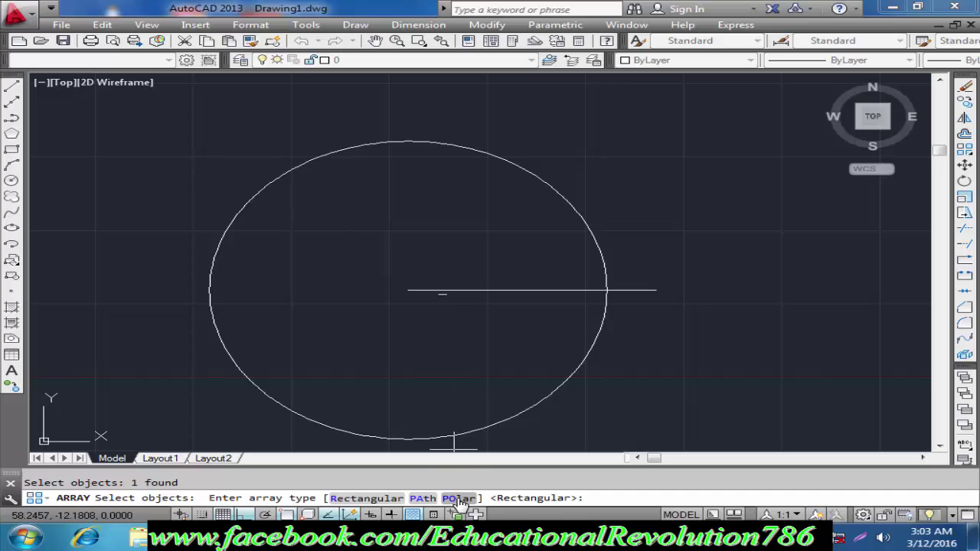
pyautogui.click(968, 153)
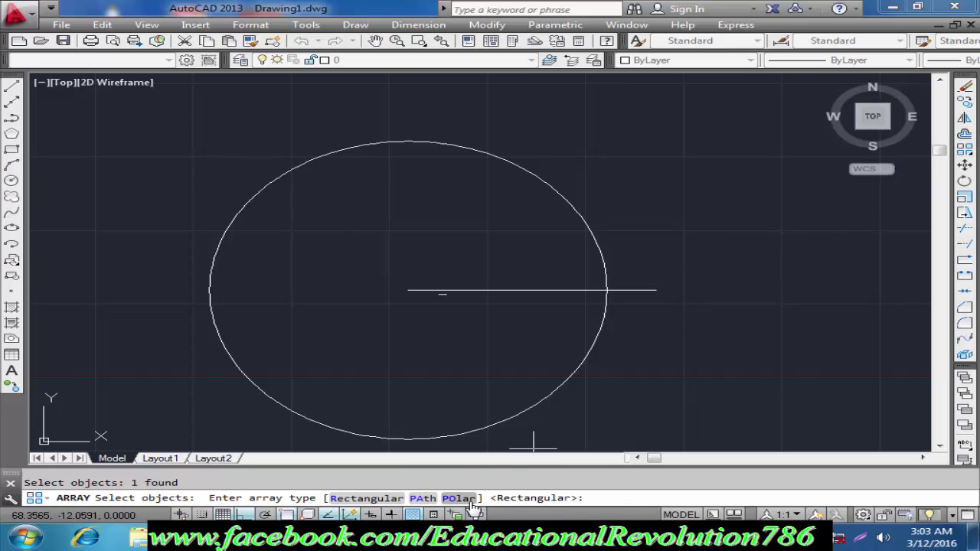
pyautogui.click(460, 498)
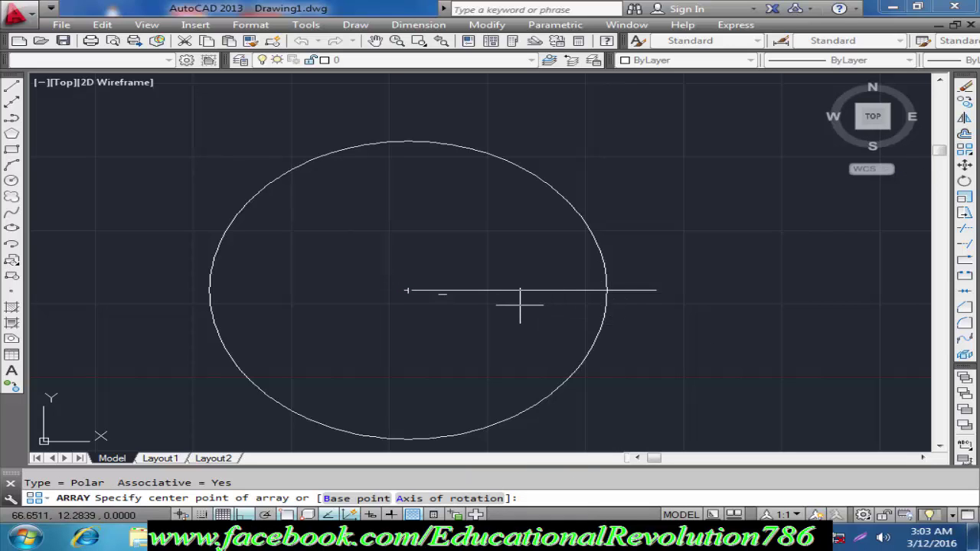
pyautogui.click(408, 290)
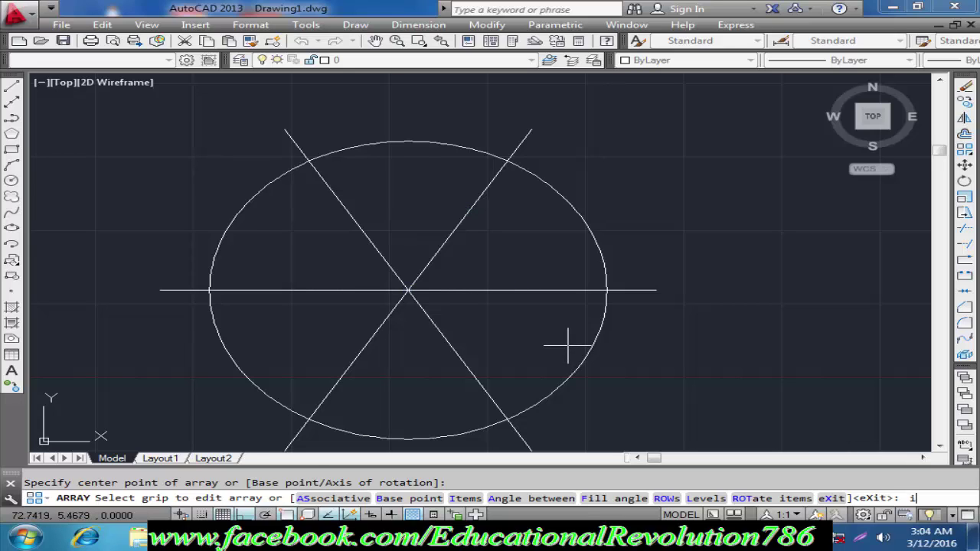
# Step: Set the polar array's number of items to 10 and finish the array
pyautogui.press('Return')
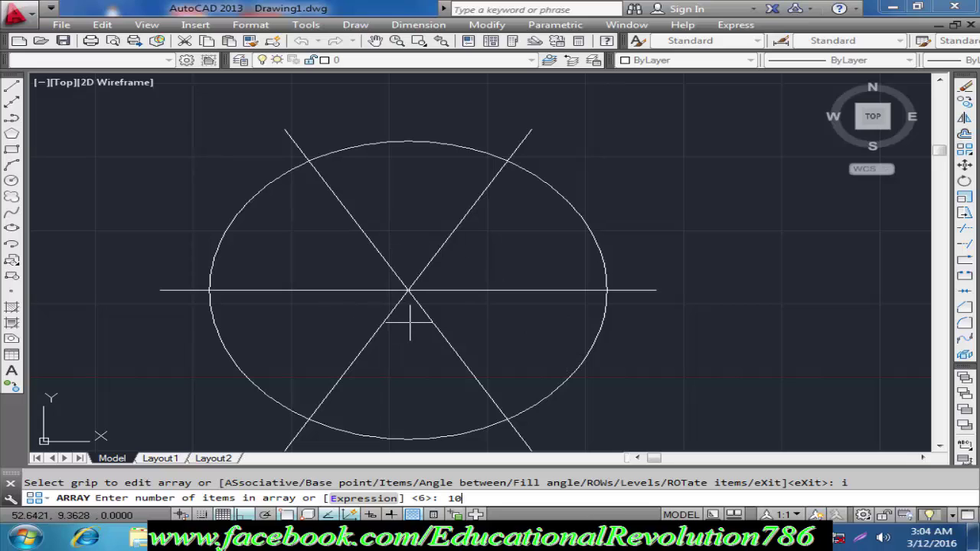
pyautogui.press('Return')
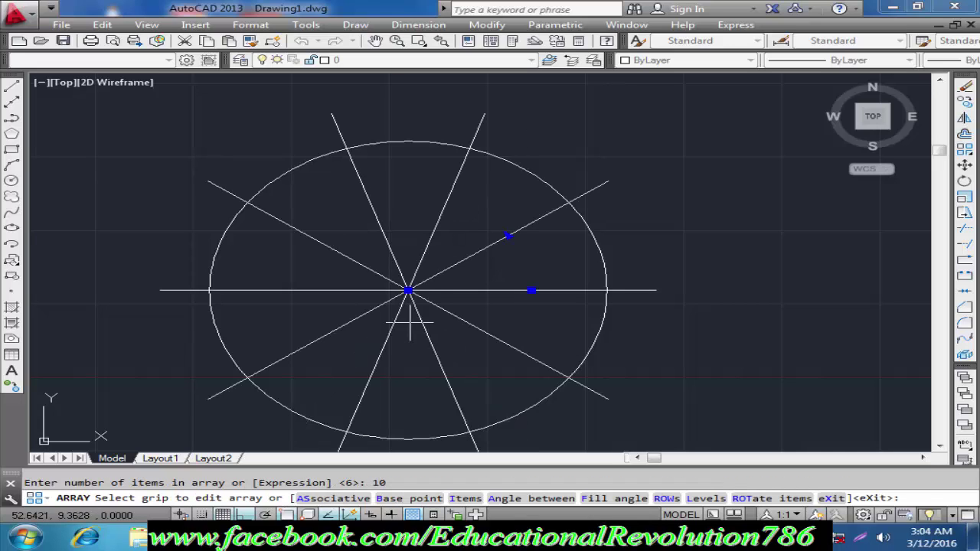
pyautogui.press('Return')
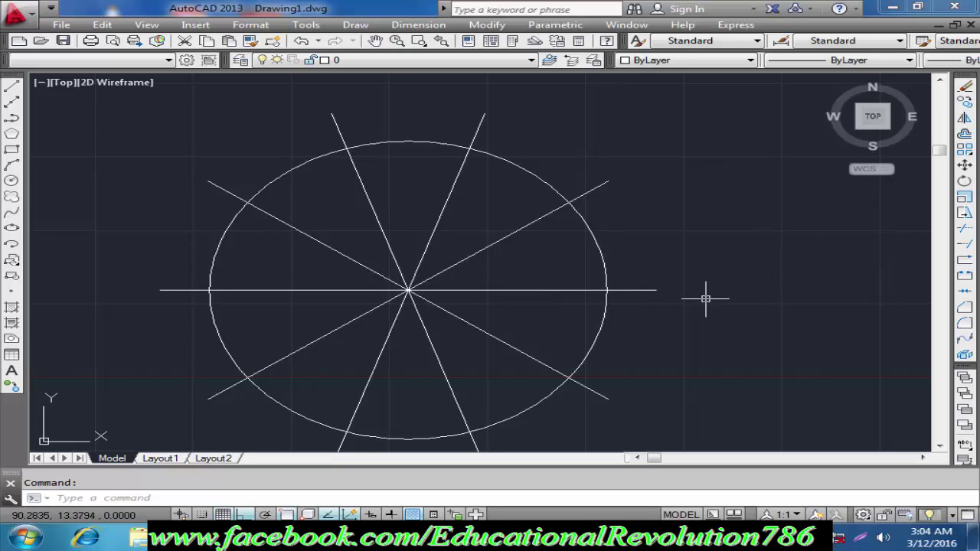
# Step: Regenerate the model to allow zooming out beyond the current limit
pyautogui.scroll(-2, 713, 286)
pyautogui.press('Escape')
pyautogui.write('er')
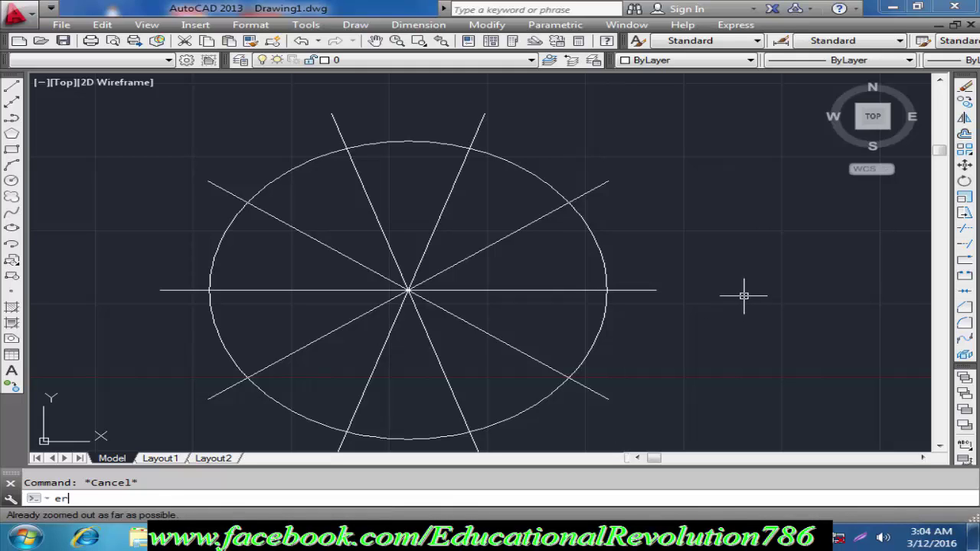
pyautogui.write('e')
pyautogui.press('Return')
pyautogui.press('Escape')
pyautogui.write('r')
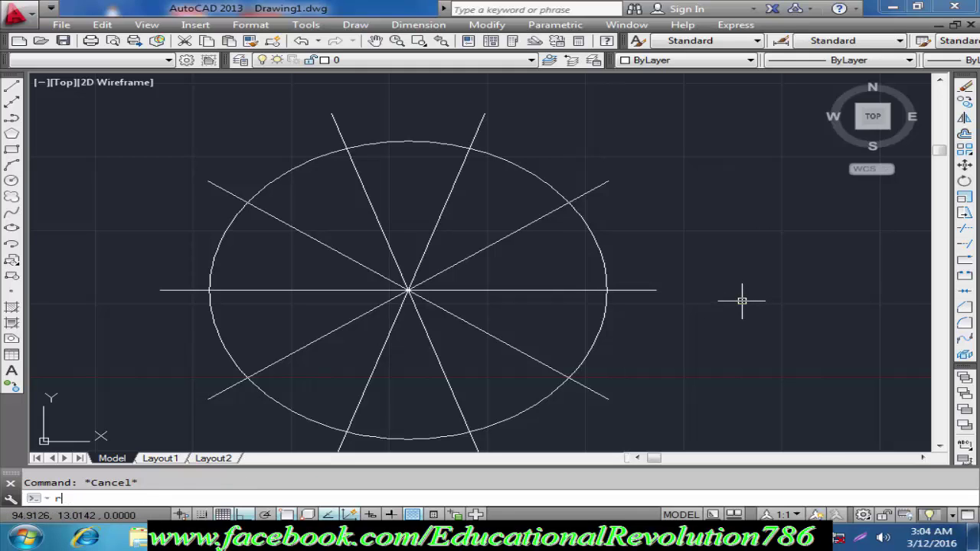
pyautogui.write('e')
pyautogui.press('Return')
pyautogui.scroll(-4, 742, 300)
pyautogui.moveTo(738, 302)
pyautogui.mouseDown(button='middle')
pyautogui.moveTo(361, 324)
pyautogui.moveTo(412, 322)
pyautogui.mouseUp(button='middle')
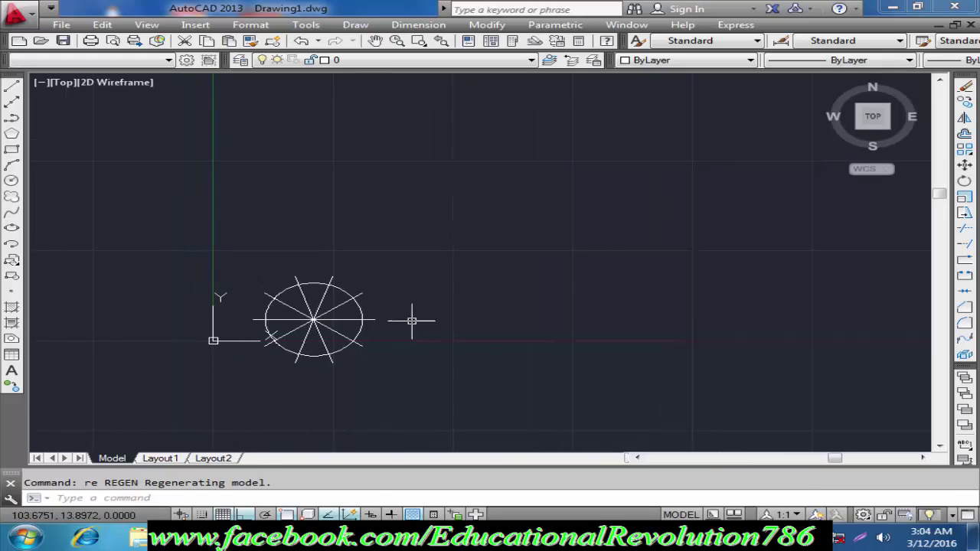
# Step: Erase the circle and the polar line array by selecting them with a crossing window
pyautogui.press('Escape')
pyautogui.click(503, 237)
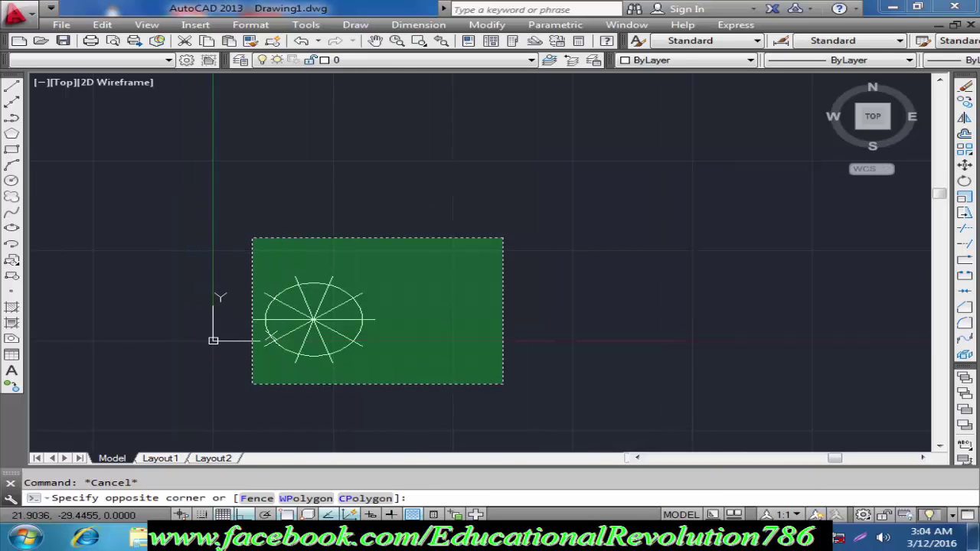
pyautogui.click(253, 383)
pyautogui.write('e')
pyautogui.press('Return')
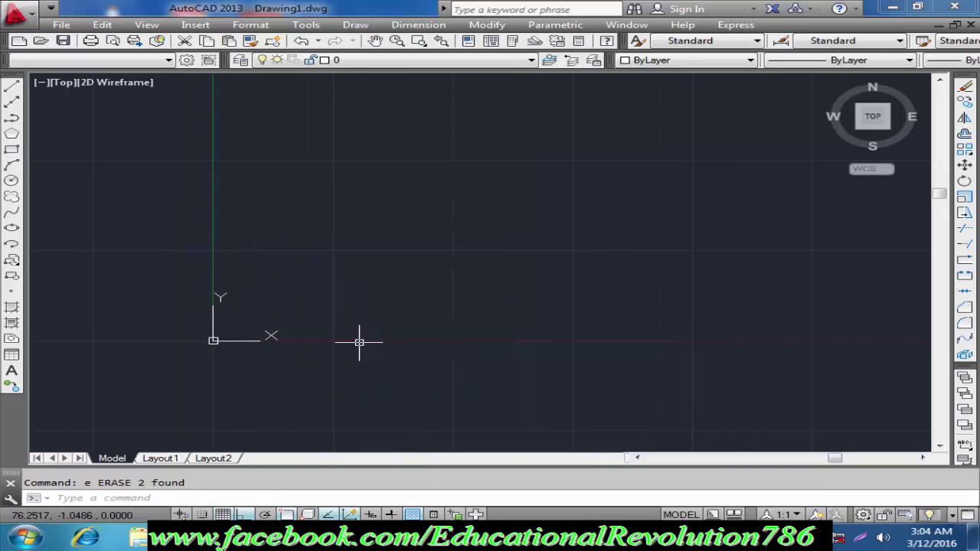
# Step: Draw a wide, shallow three-point arc bulging upward above the X axis, to the right of the origin
pyautogui.write('a')
pyautogui.press('Return')
pyautogui.click(313, 271)
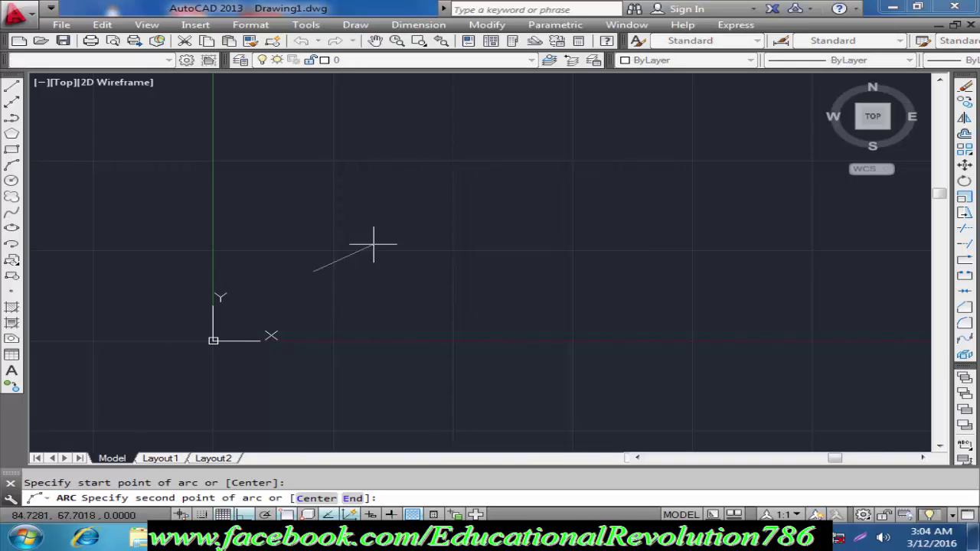
pyautogui.click(406, 238)
pyautogui.click(580, 262)
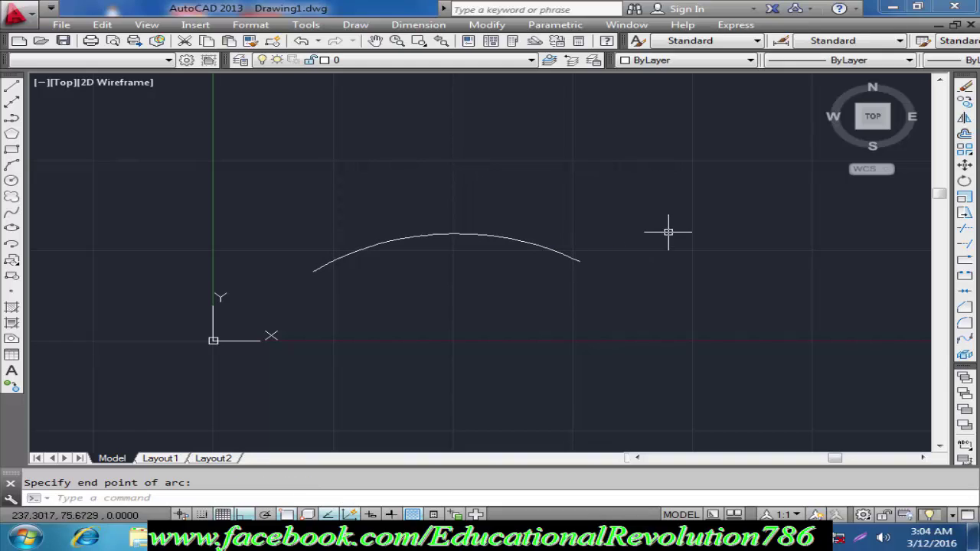
# Step: Draw a second three-point arc from the first arc's right end, curving out to the right and back up as a hook
pyautogui.write('a')
pyautogui.press('Return')
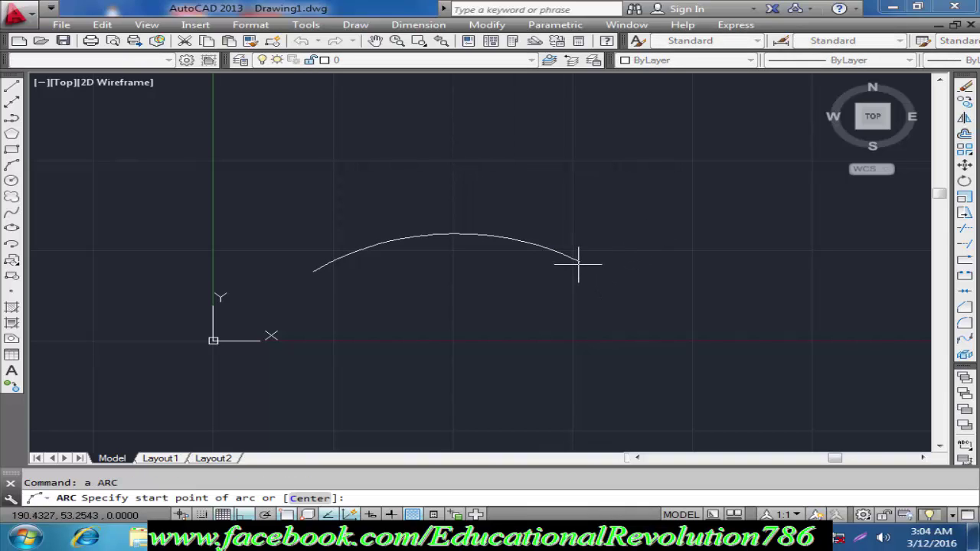
pyautogui.click(580, 261)
pyautogui.click(635, 250)
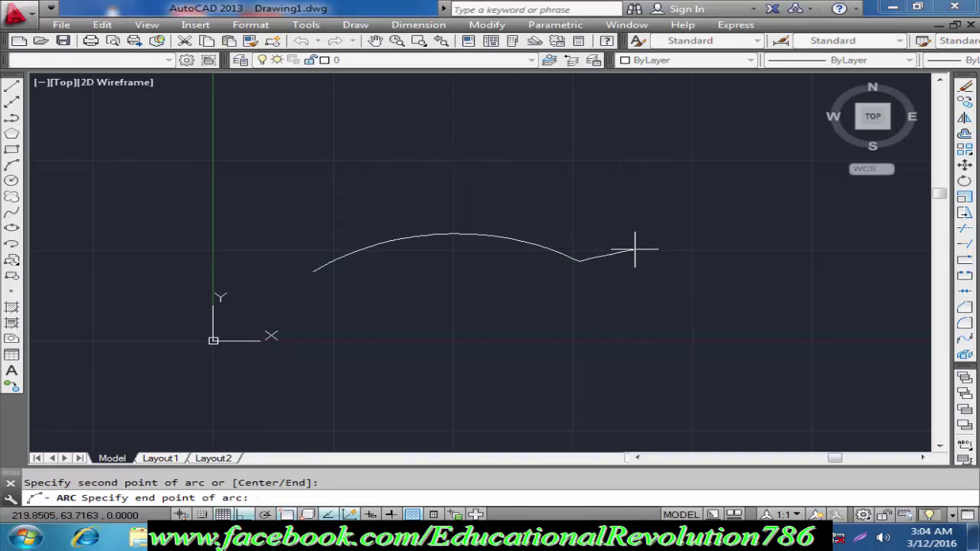
pyautogui.click(601, 184)
pyautogui.press('Return')
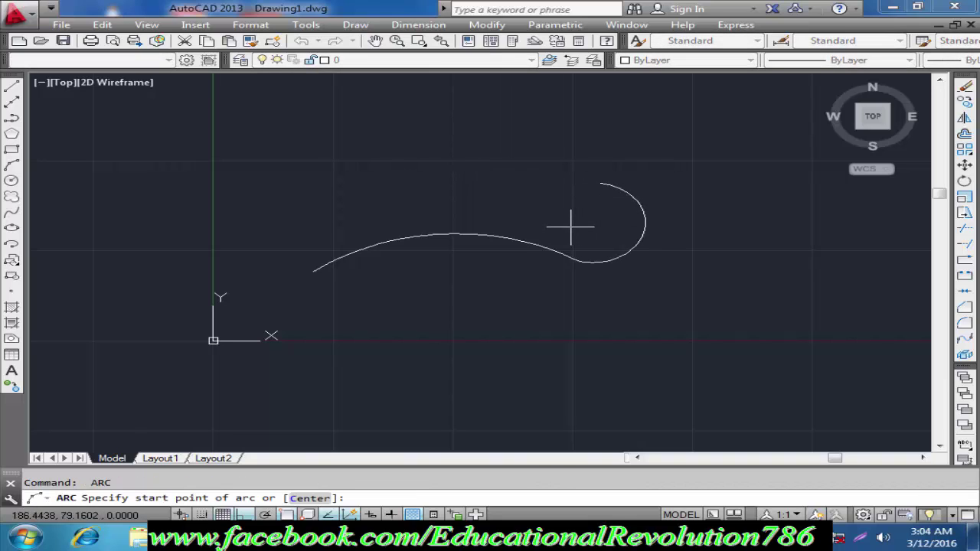
pyautogui.write('j')
pyautogui.press('Return')
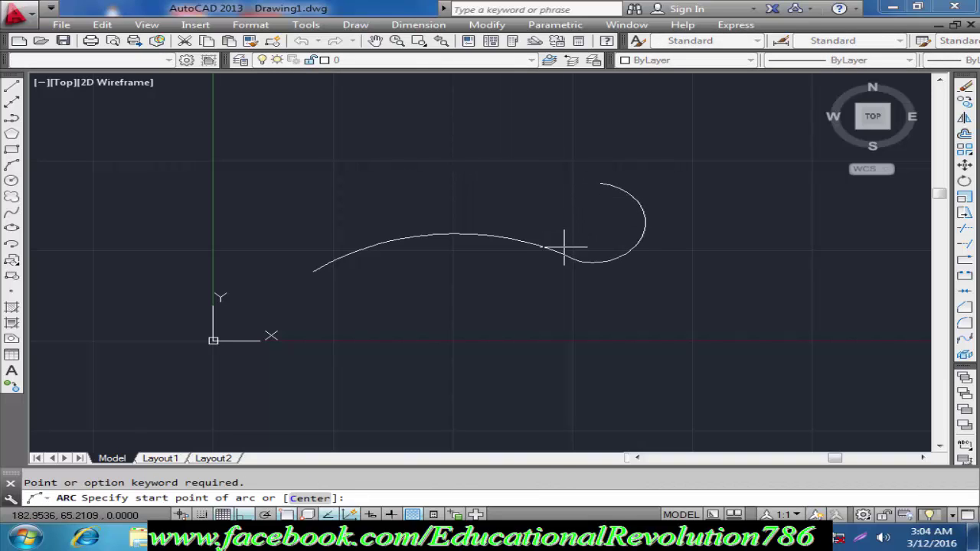
pyautogui.press('Return')
pyautogui.press('Escape')
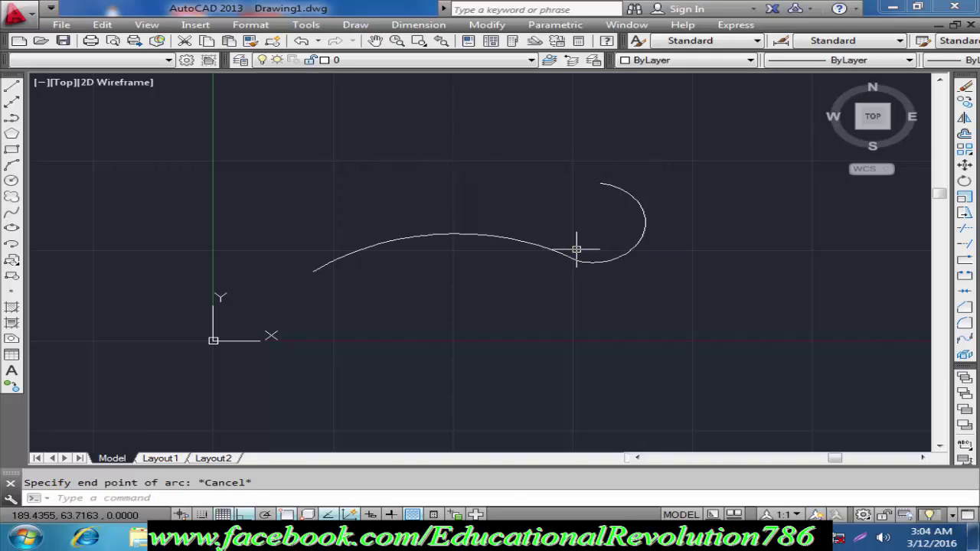
# Step: Draw a circle with a radius of about 8.5 centred on the left end of the wide arc
pyautogui.write('c')
pyautogui.press('Return')
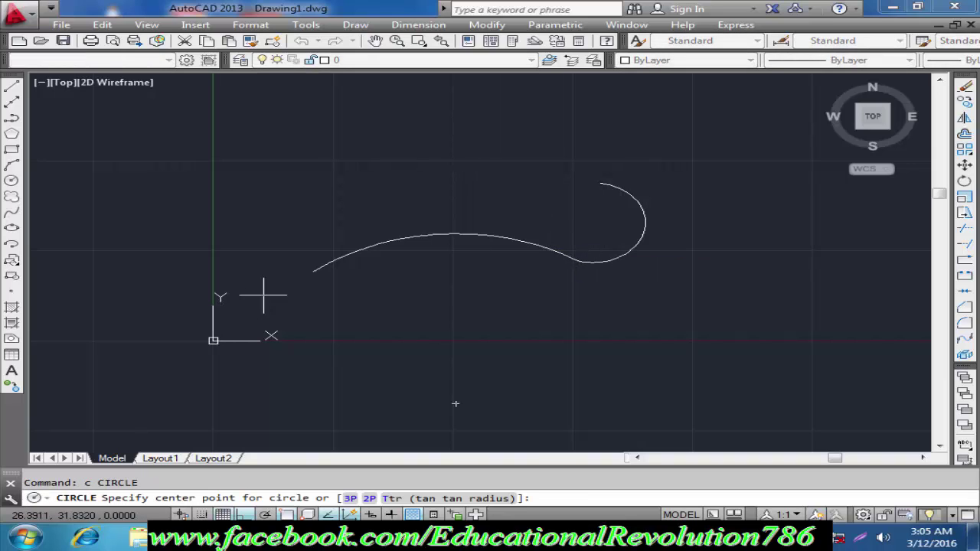
pyautogui.click(314, 271)
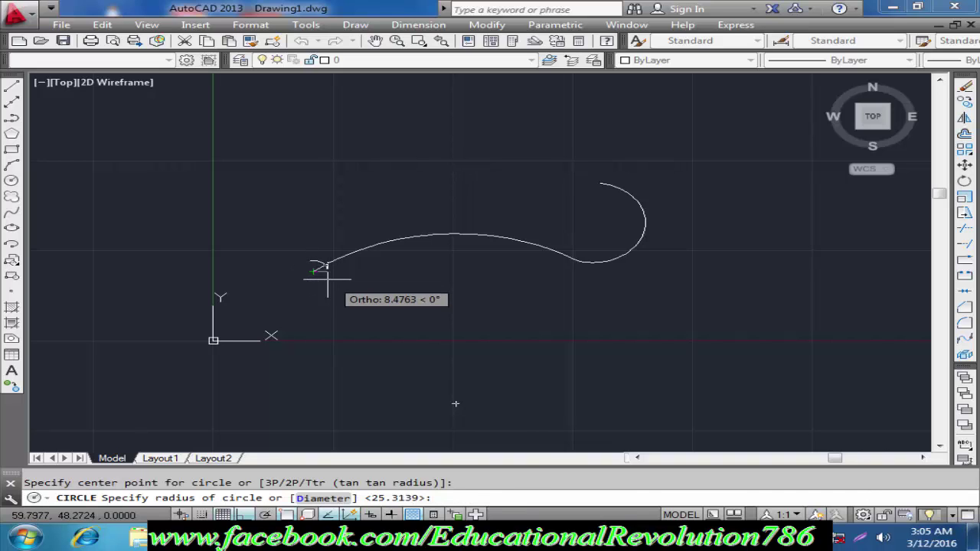
pyautogui.click(328, 271)
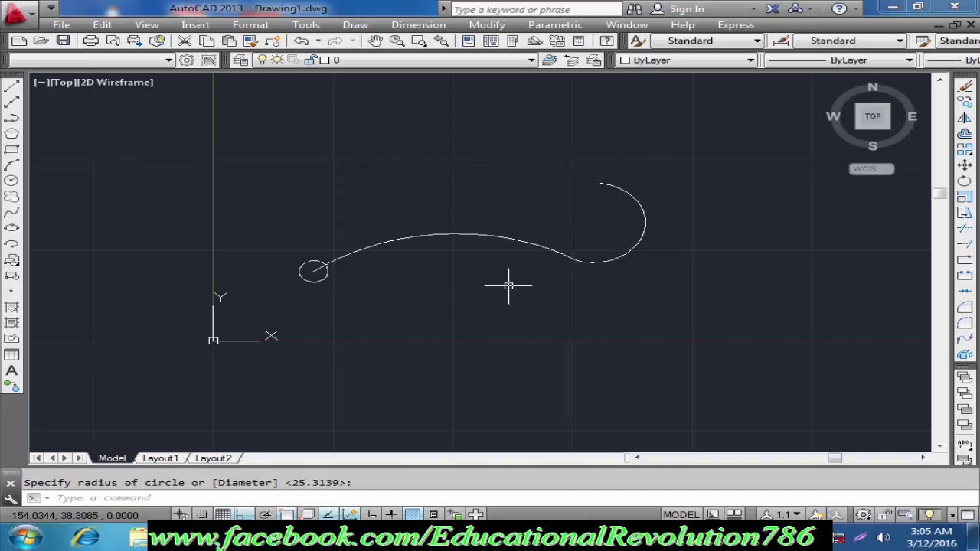
# Step: Try a path array of the circle using only the wide arc as the path curve, and undo it
pyautogui.write('ar')
pyautogui.press('Return')
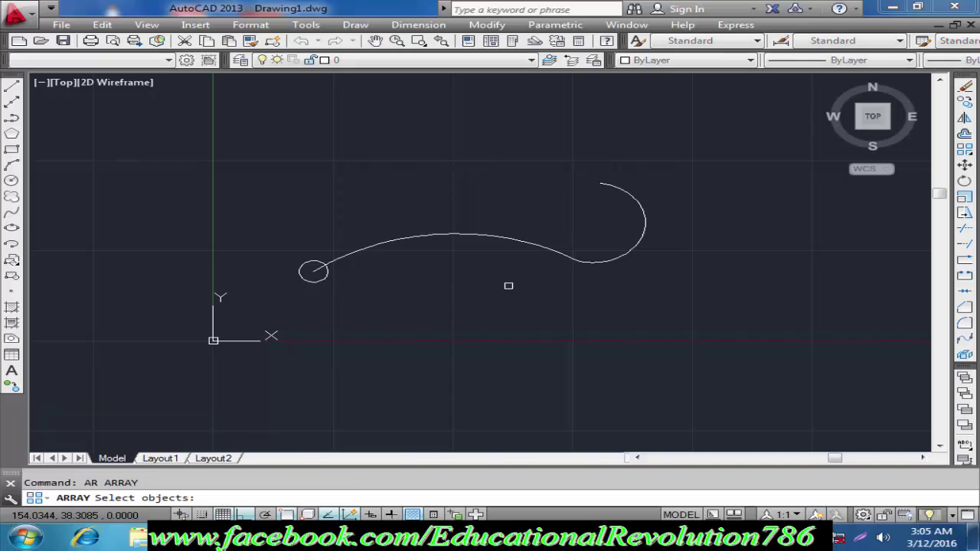
pyautogui.click(328, 275)
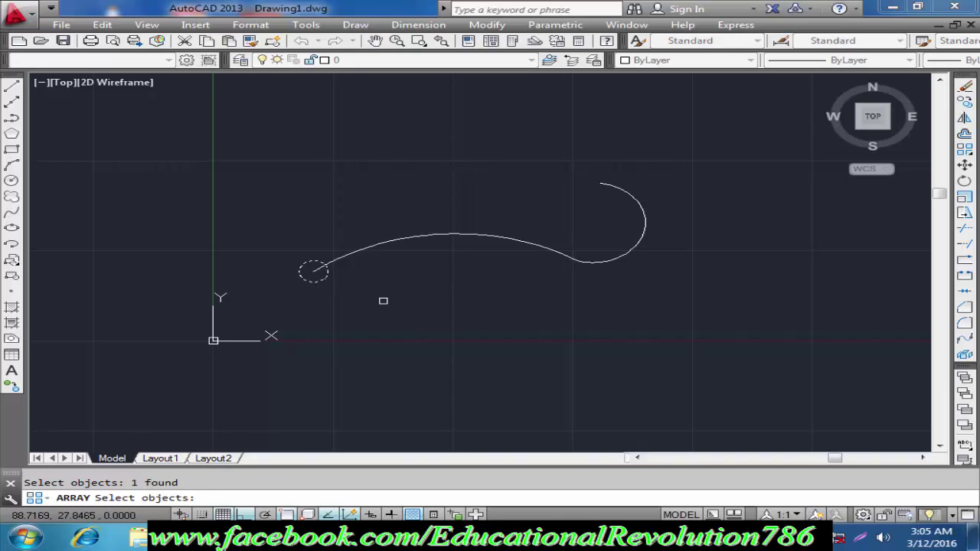
pyautogui.press('Return')
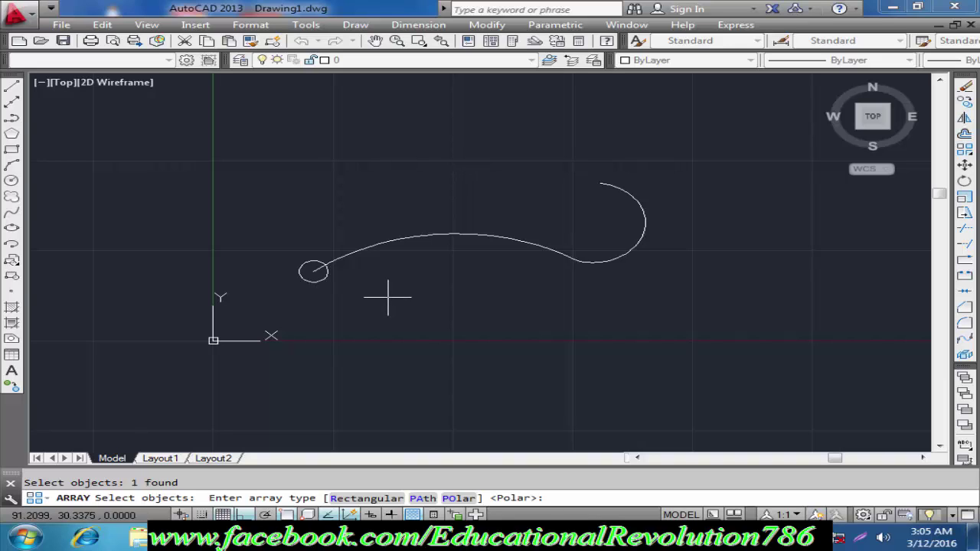
pyautogui.click(423, 499)
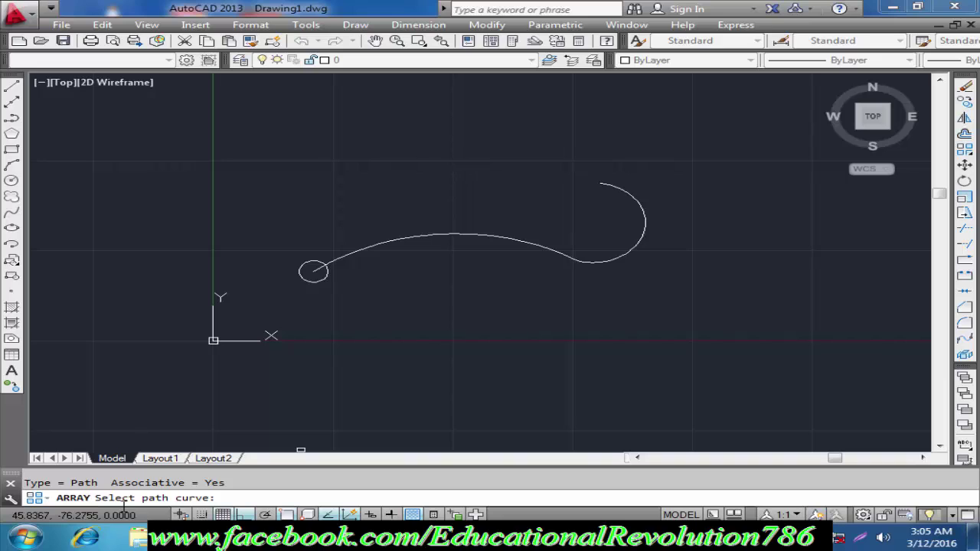
pyautogui.click(356, 247)
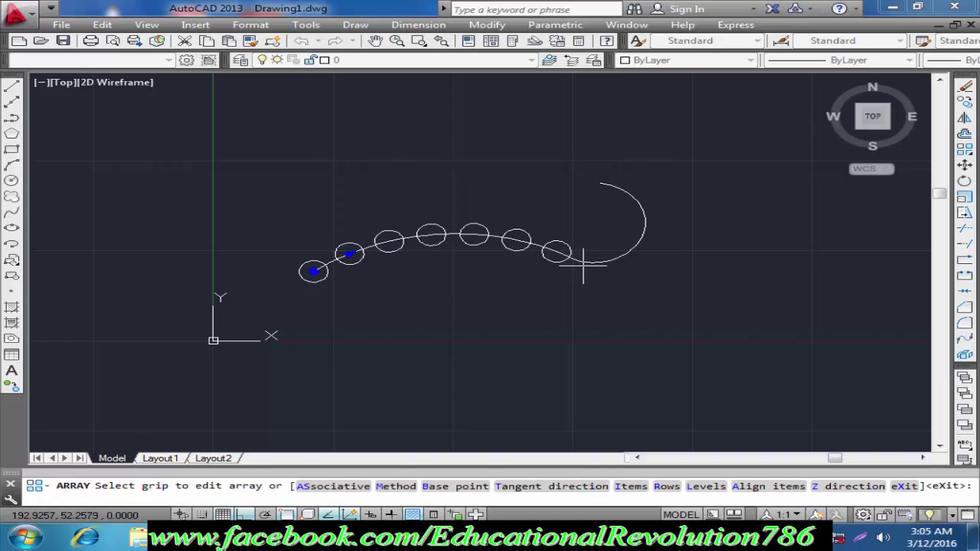
pyautogui.press('Escape')
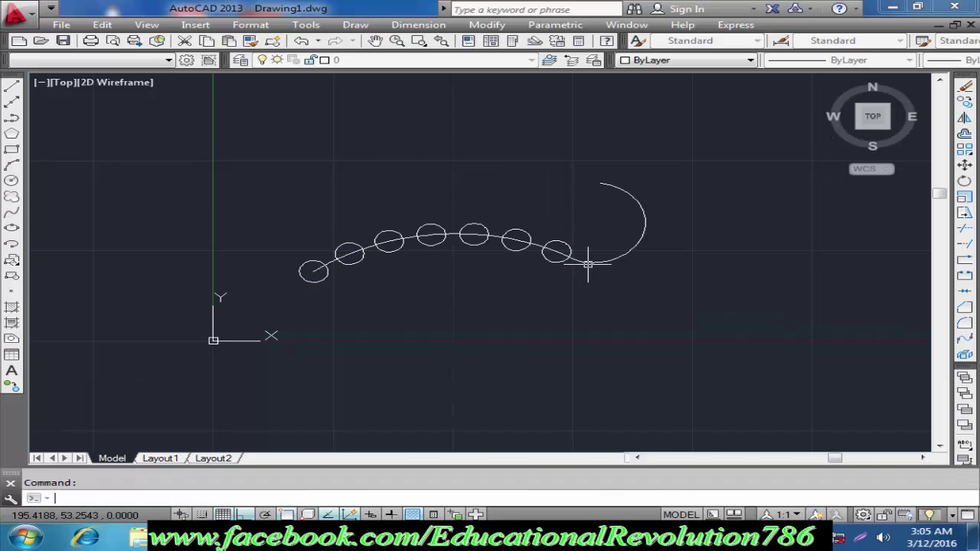
pyautogui.hotkey('ctrl', 'z')
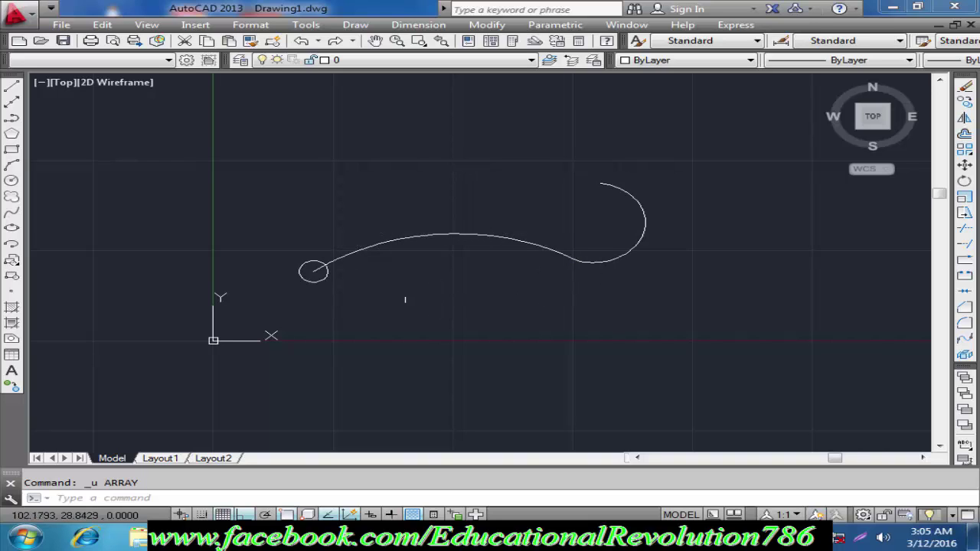
# Step: Join the wide arc and the hook arc into one polyline
pyautogui.write('j')
pyautogui.press('Return')
pyautogui.click(592, 262)
pyautogui.click(562, 253)
pyautogui.press('Return')
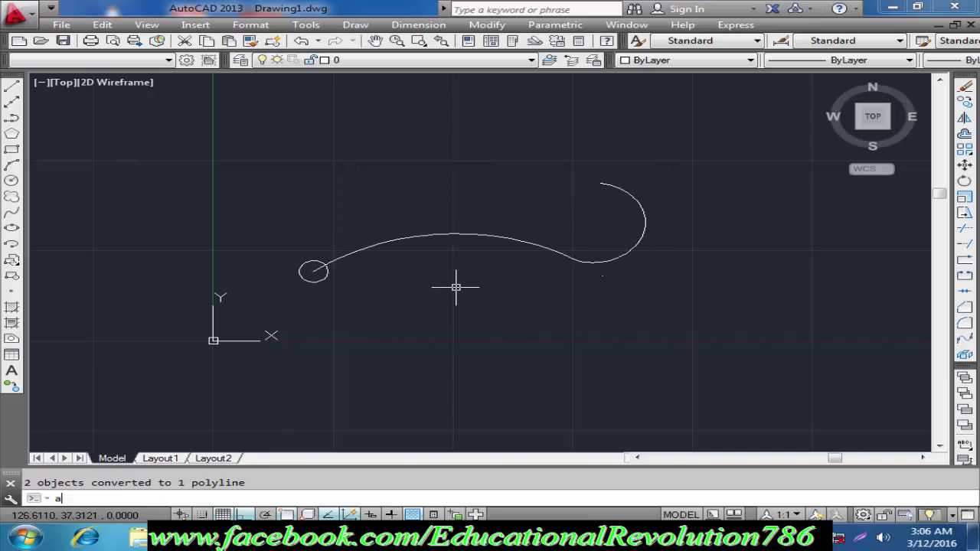
# Step: Create a path array of the circle along the whole joined polyline, keeping the default spacing
pyautogui.press('Return')
pyautogui.click(322, 280)
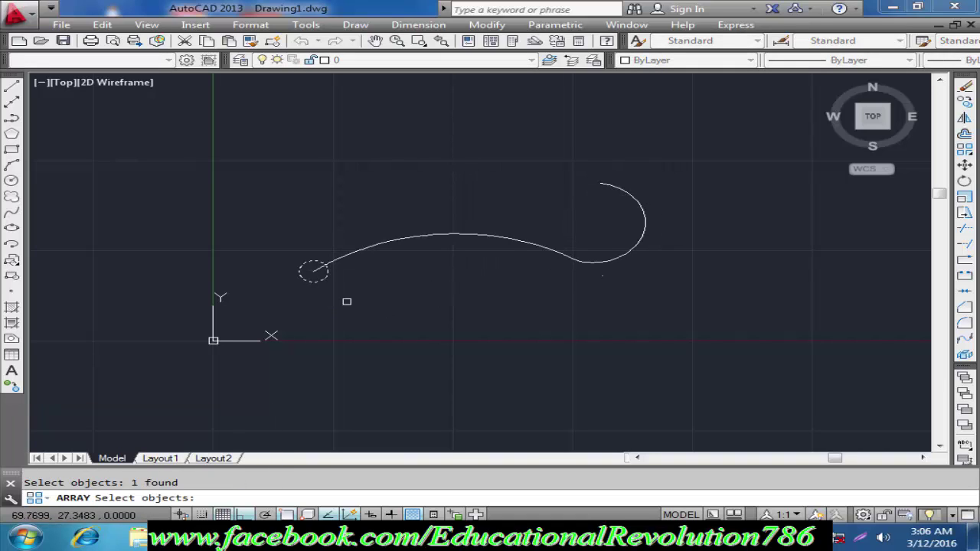
pyautogui.press('Return')
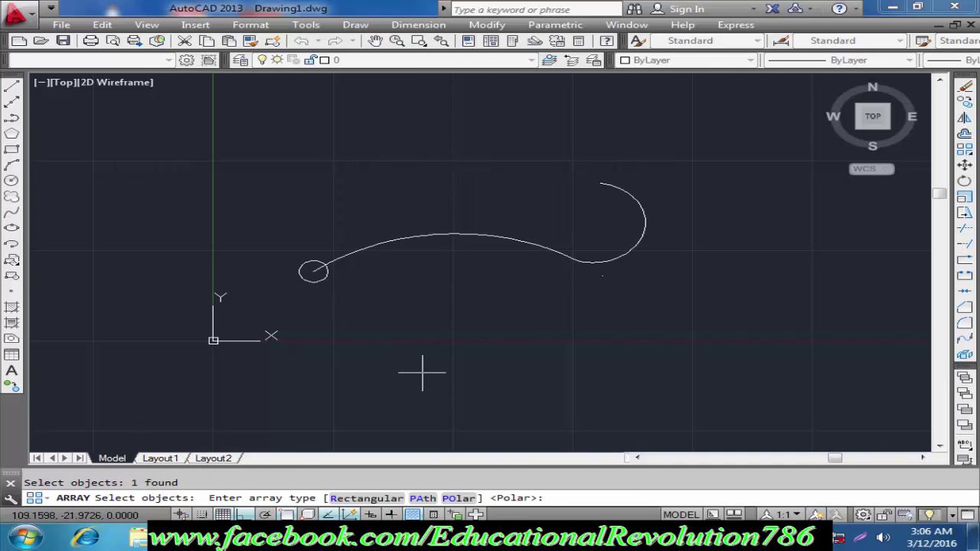
pyautogui.click(422, 498)
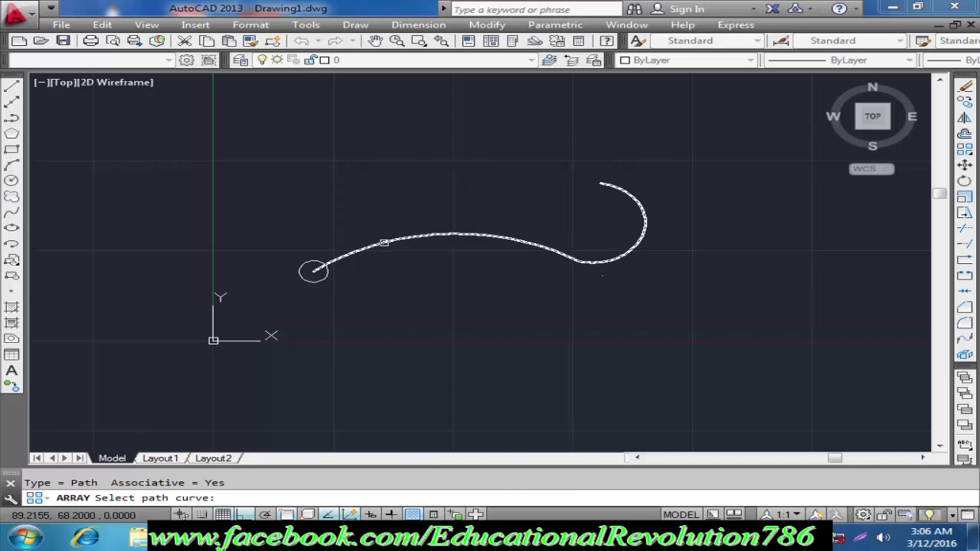
pyautogui.click(377, 245)
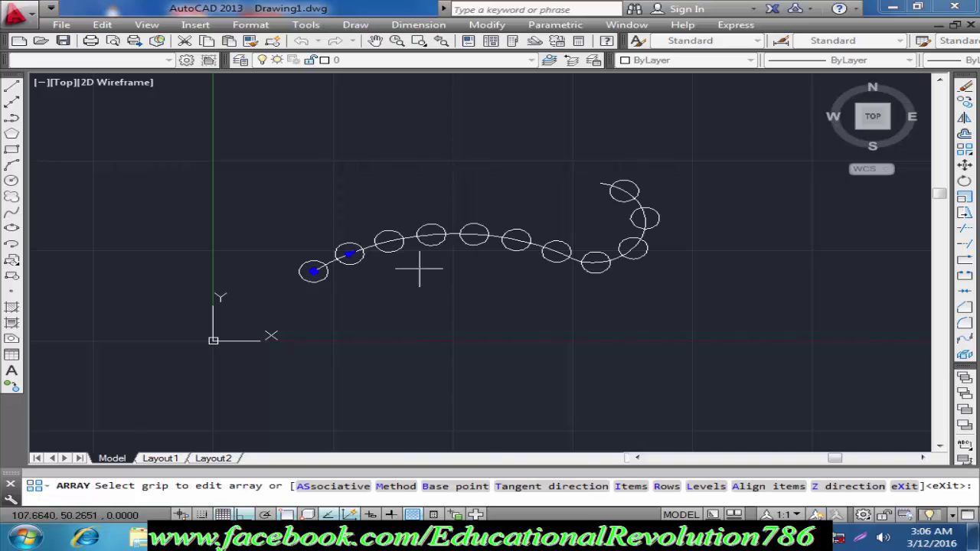
pyautogui.press('Return')
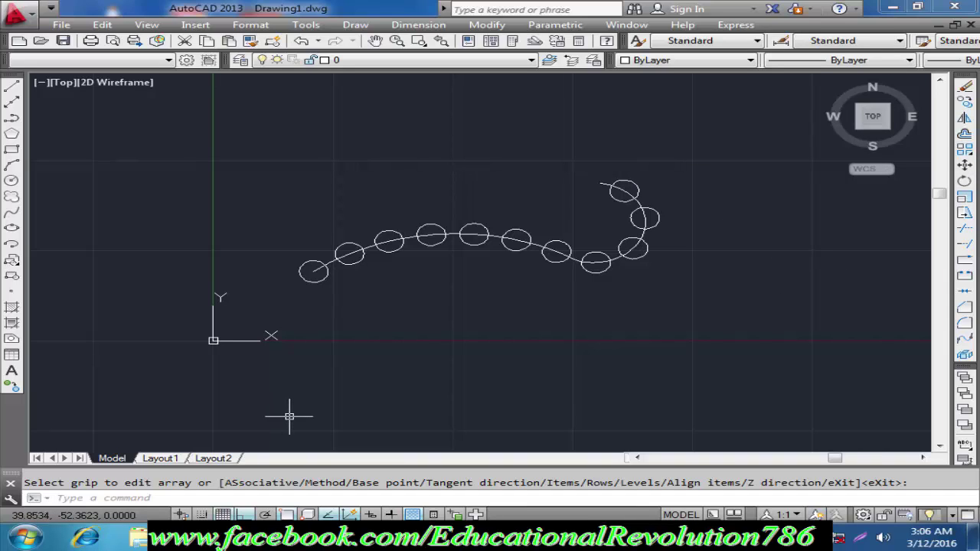
pyautogui.click(487, 26)
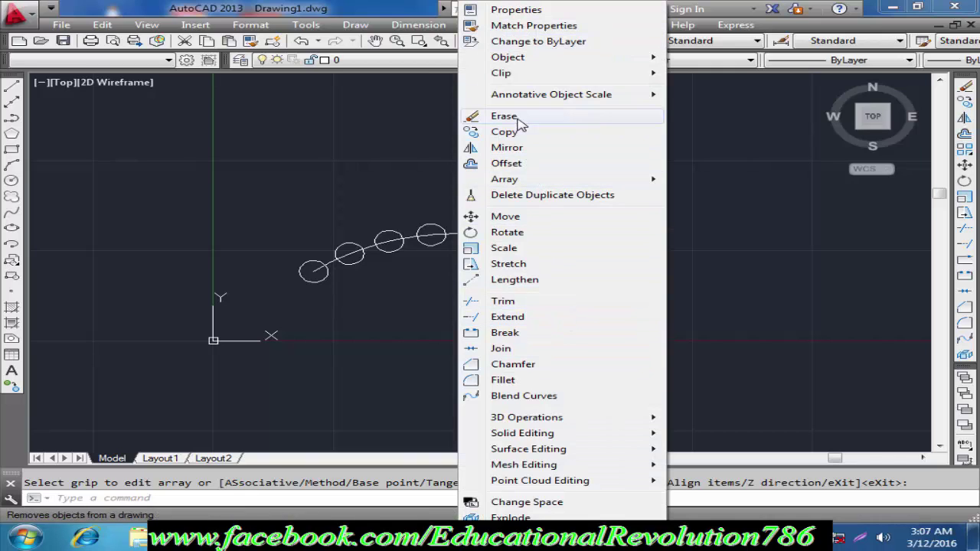
pyautogui.moveTo(518, 181)
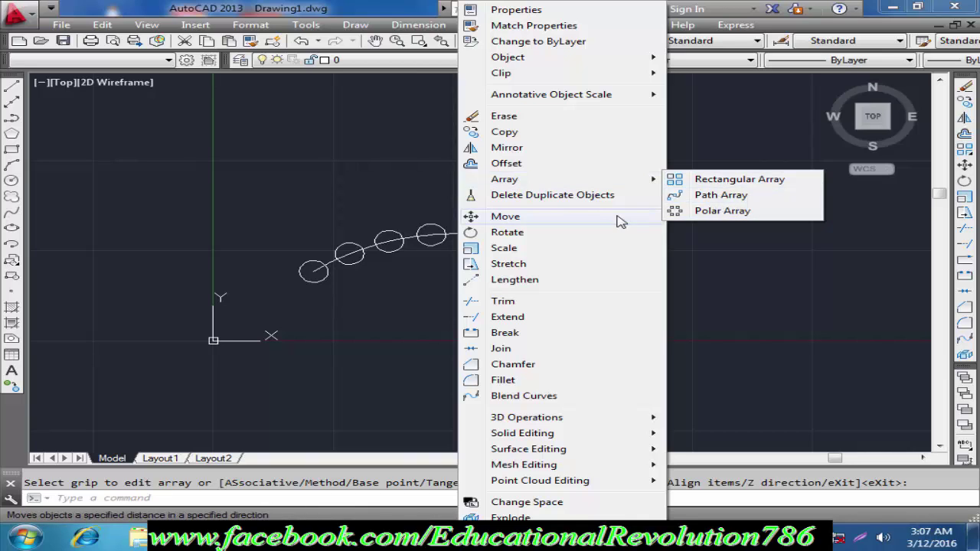
pyautogui.click(742, 255)
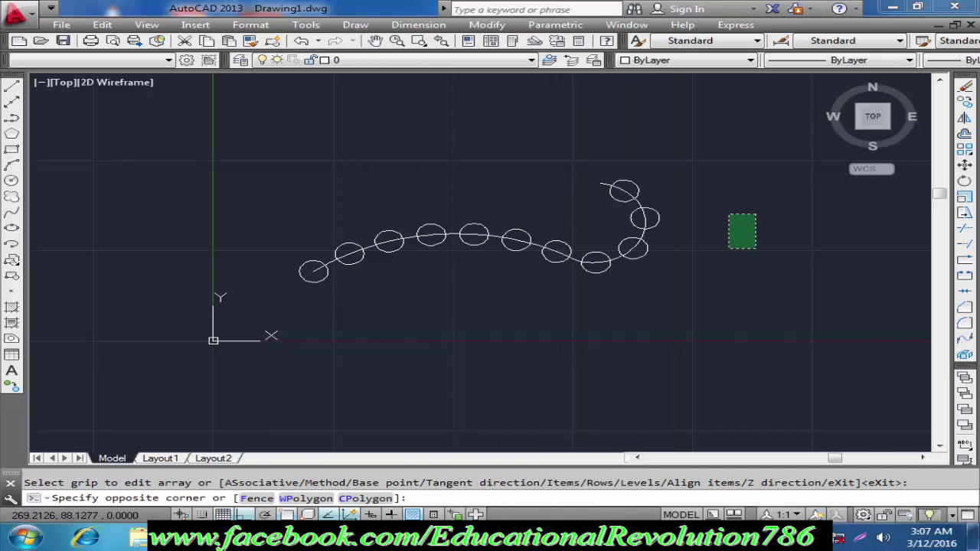
pyautogui.click(728, 215)
pyautogui.press('Escape')
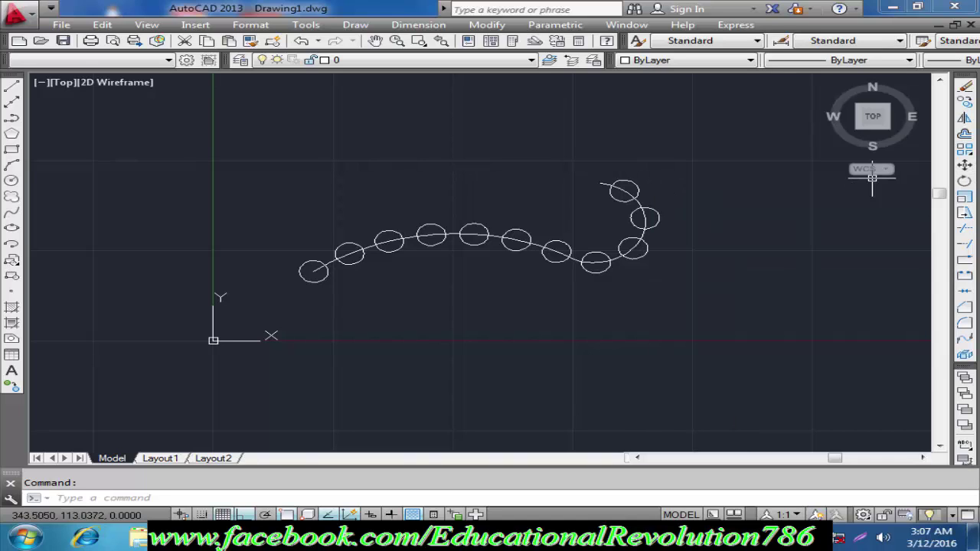
# Step: Move the joined polyline with Ortho off, from the hook's upper end to a point slightly right and just above the X axis
pyautogui.click(966, 166)
pyautogui.click(605, 184)
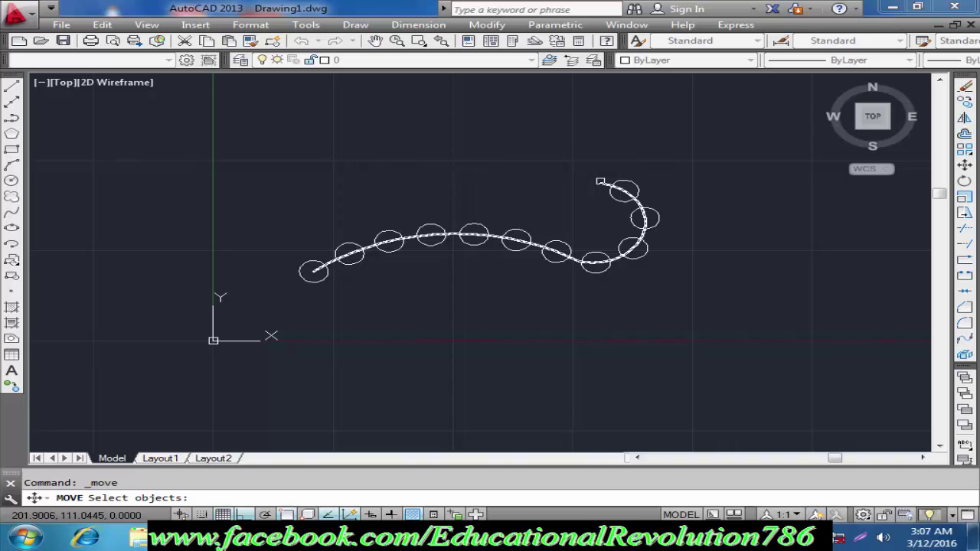
pyautogui.click(601, 182)
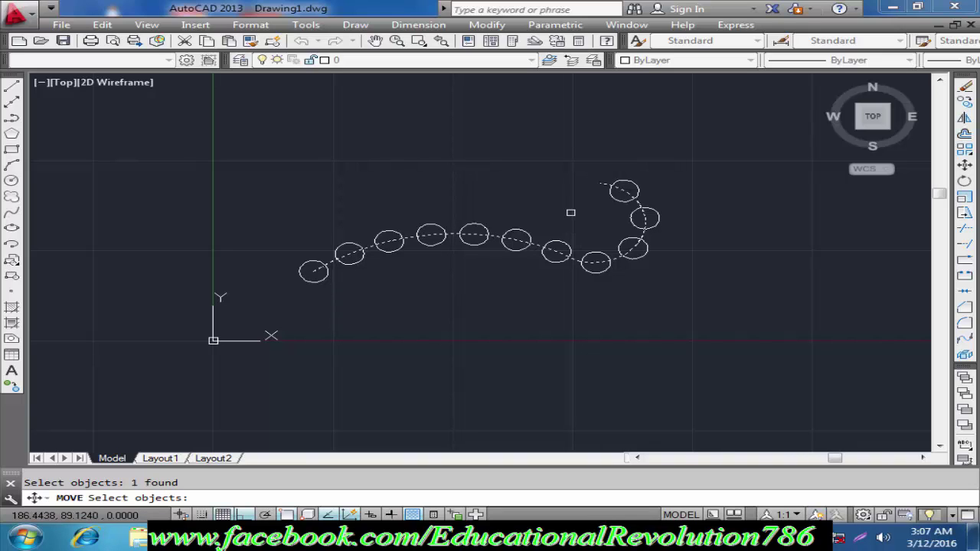
pyautogui.press('Return')
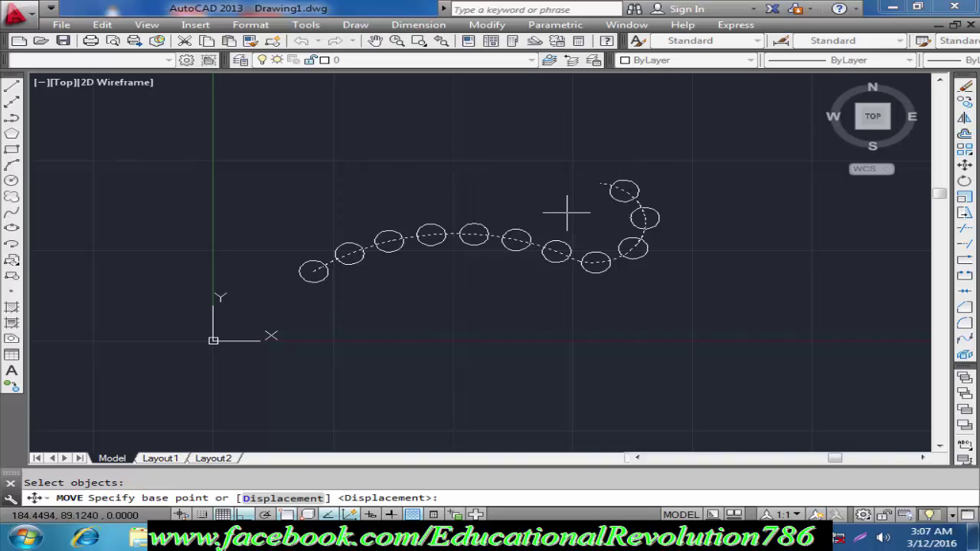
pyautogui.click(601, 183)
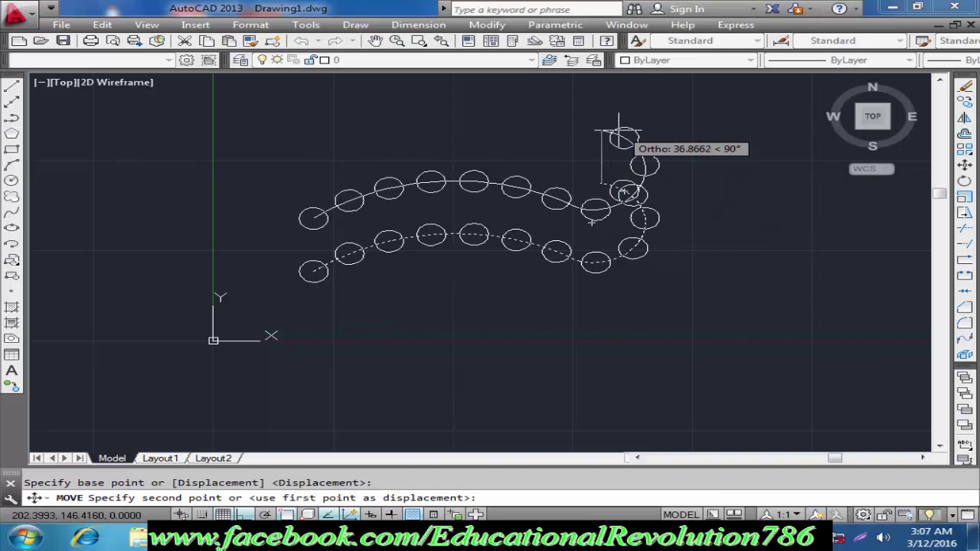
pyautogui.press('F8')
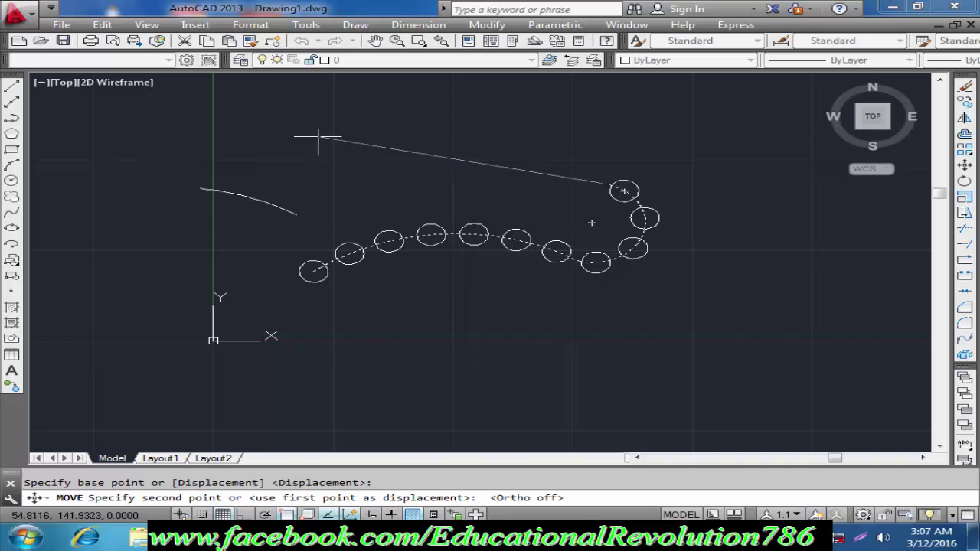
pyautogui.click(653, 325)
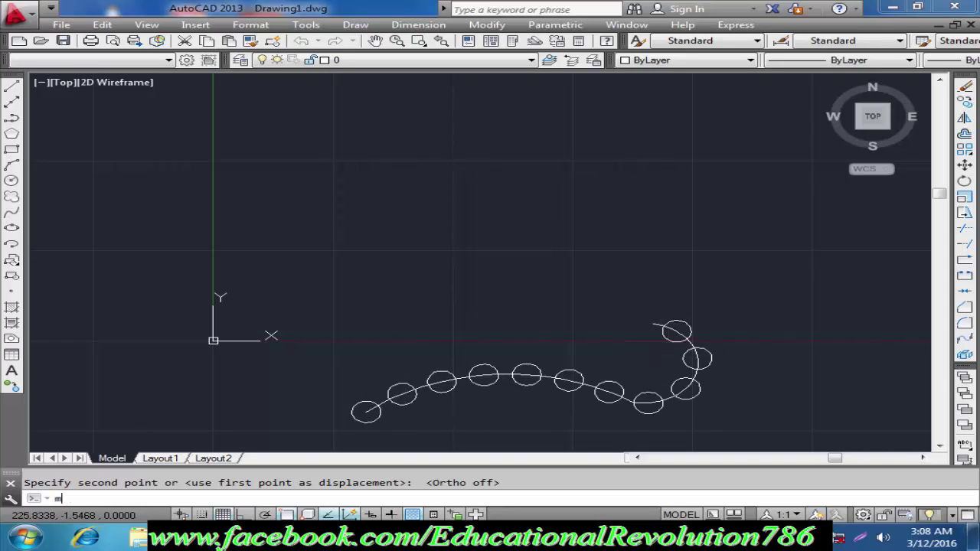
# Step: Move the joined polyline up and to the left, using a free base point away from the curve, so it lies above the X axis
pyautogui.write('m')
pyautogui.press('Return')
pyautogui.click(655, 326)
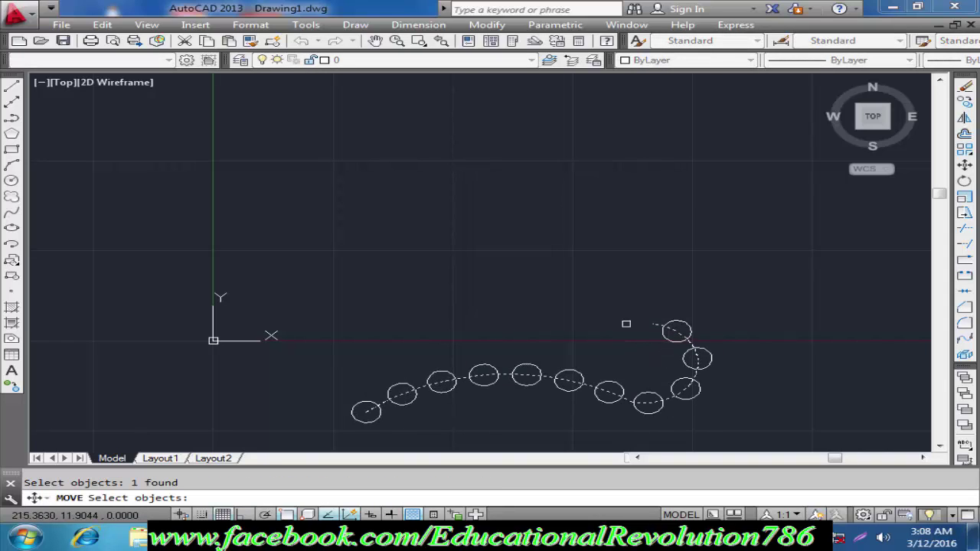
pyautogui.press('Return')
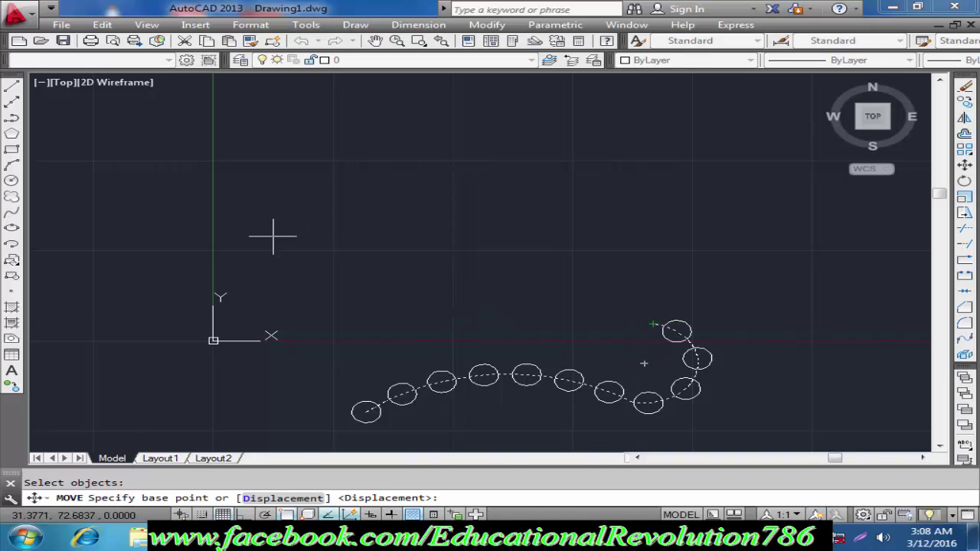
pyautogui.click(275, 260)
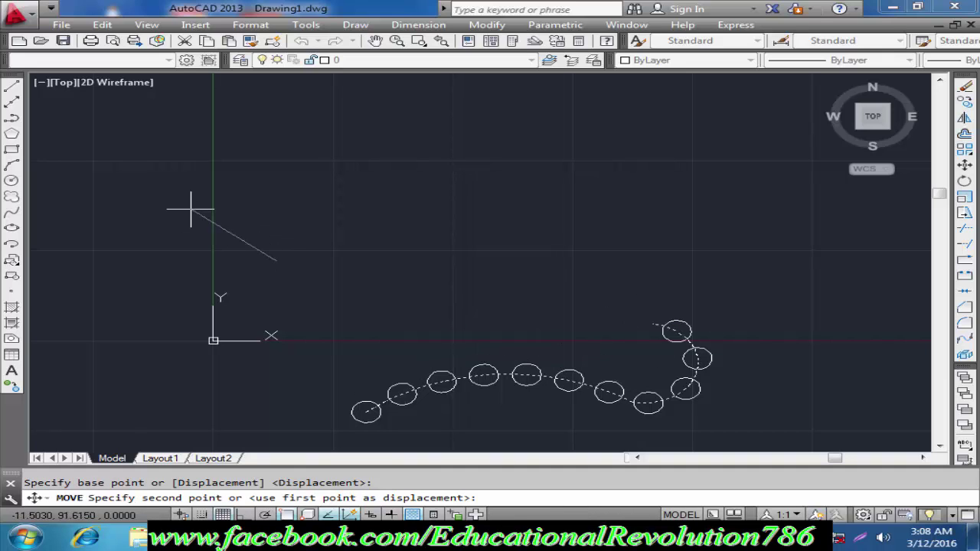
pyautogui.click(207, 158)
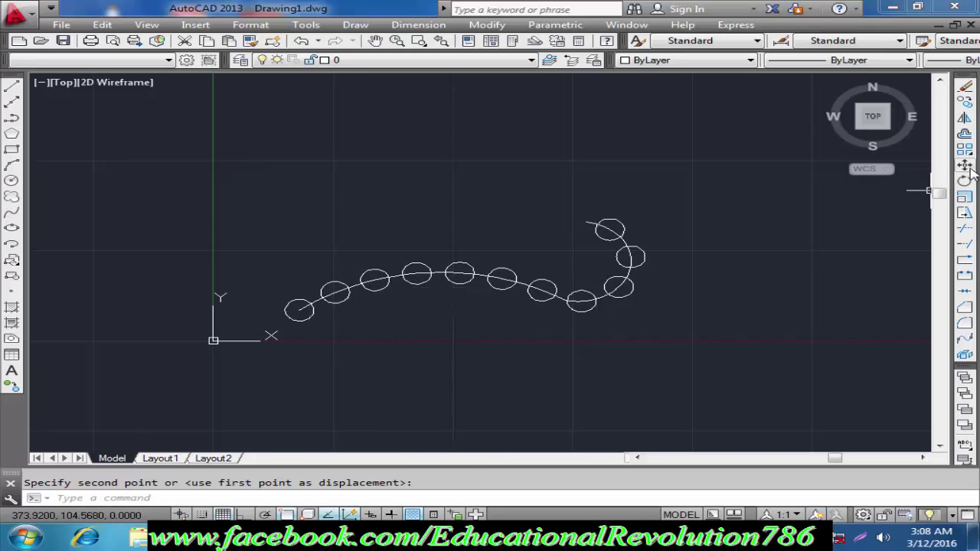
# Step: Move the joined polyline almost straight up, using a free base point to the right of the curve, so it lies well above the X axis
pyautogui.write('m')
pyautogui.press('Return')
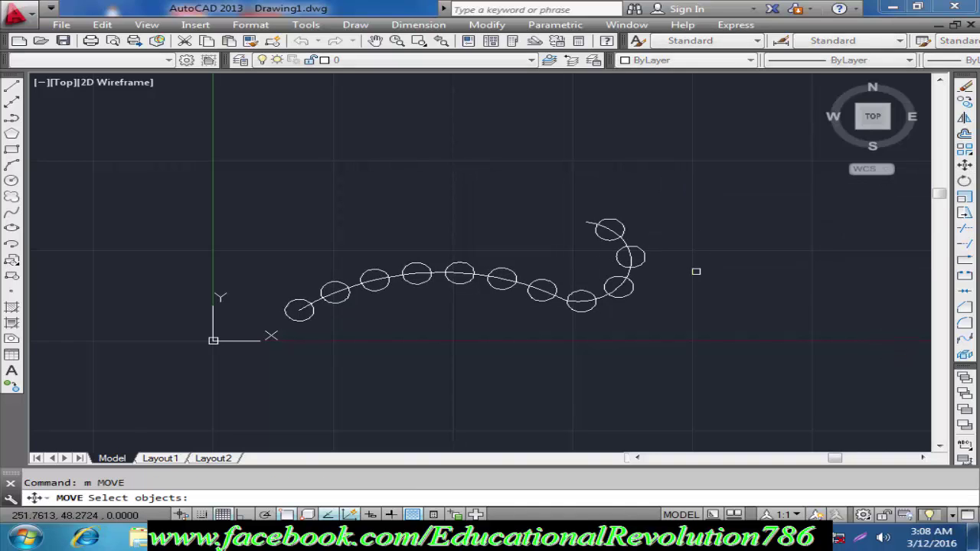
pyautogui.click(587, 218)
pyautogui.click(582, 227)
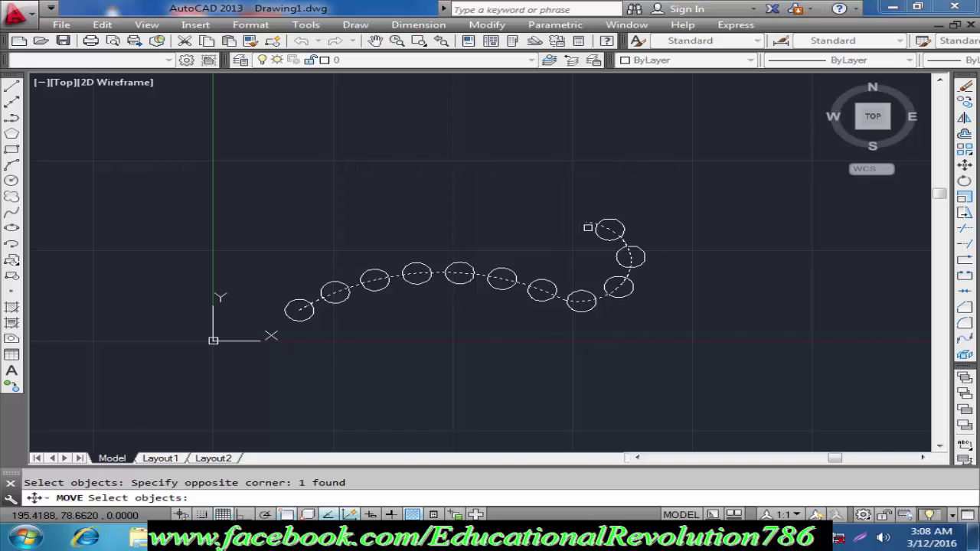
pyautogui.press('Return')
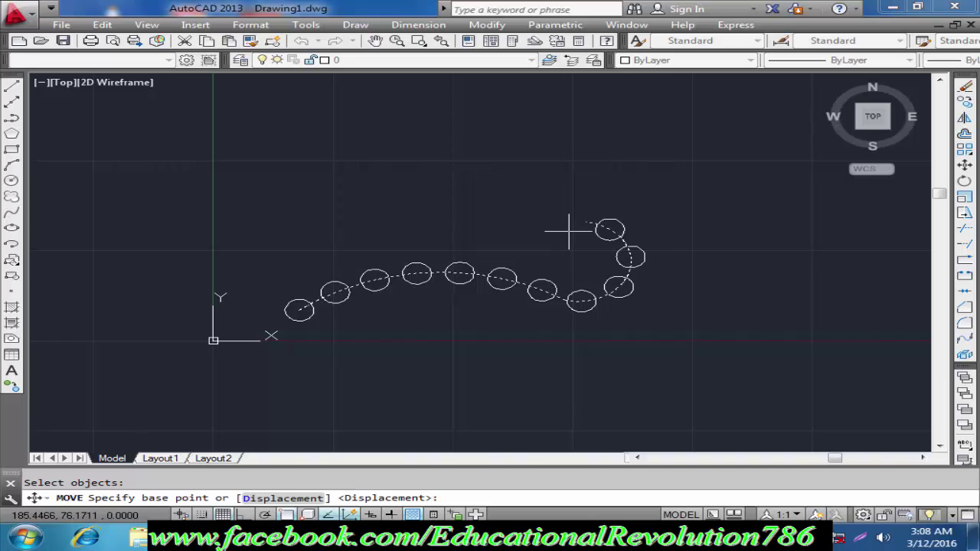
pyautogui.click(764, 258)
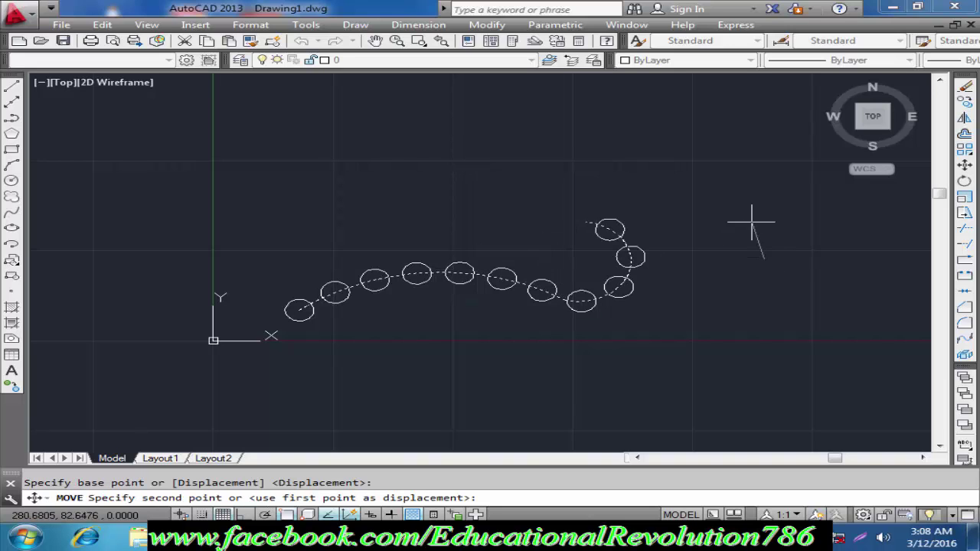
pyautogui.click(767, 142)
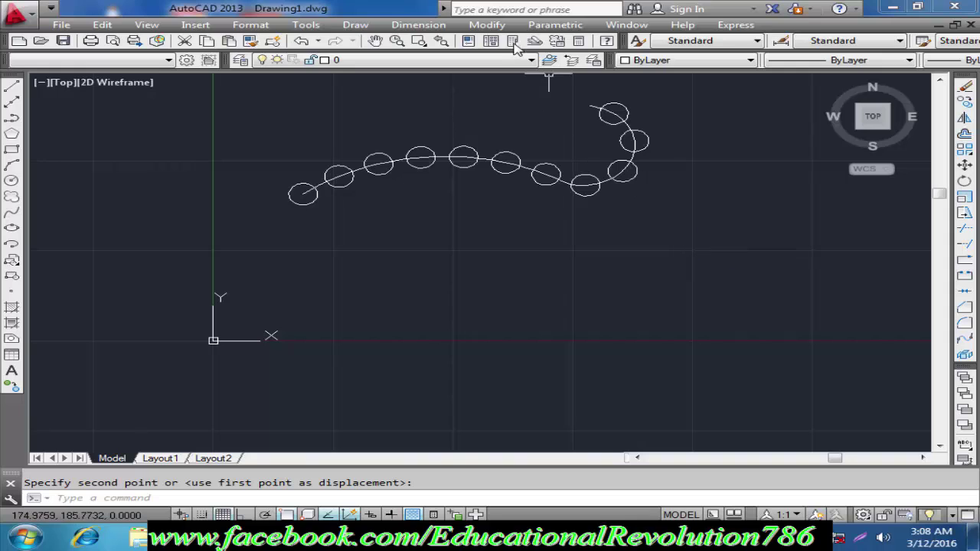
# Step: Move the joined polyline straight down from a free base point beside the hook, so its left end drops below the X axis
pyautogui.click(491, 24)
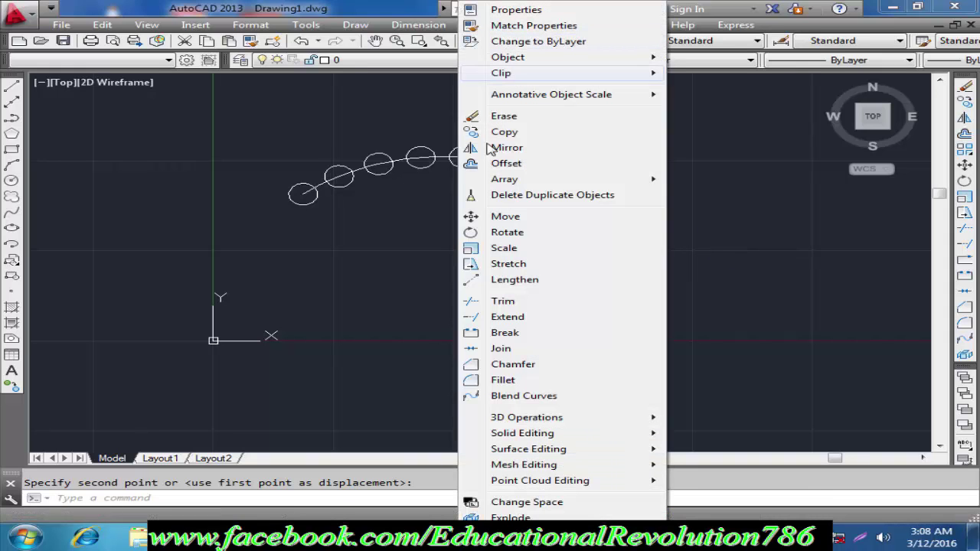
pyautogui.click(506, 217)
pyautogui.click(514, 185)
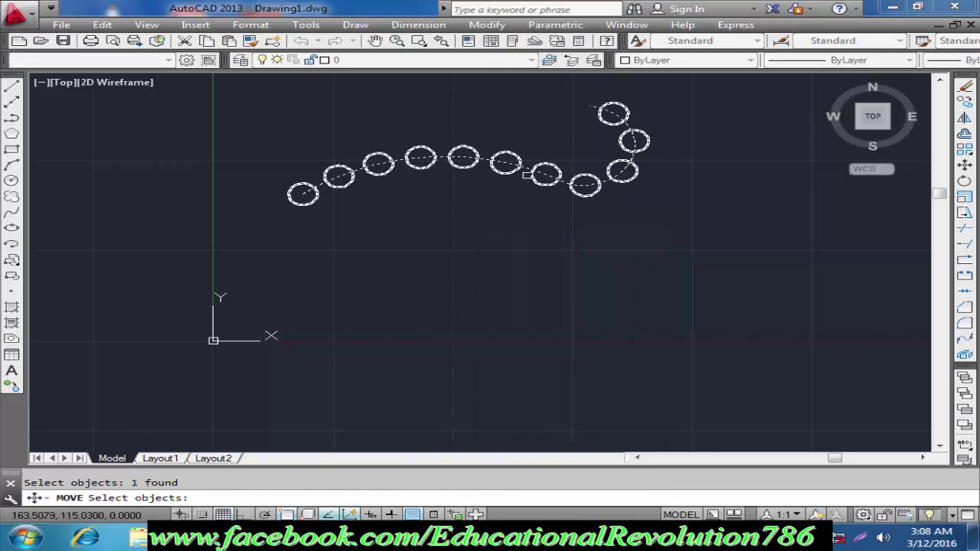
pyautogui.press('Return')
pyautogui.click(733, 131)
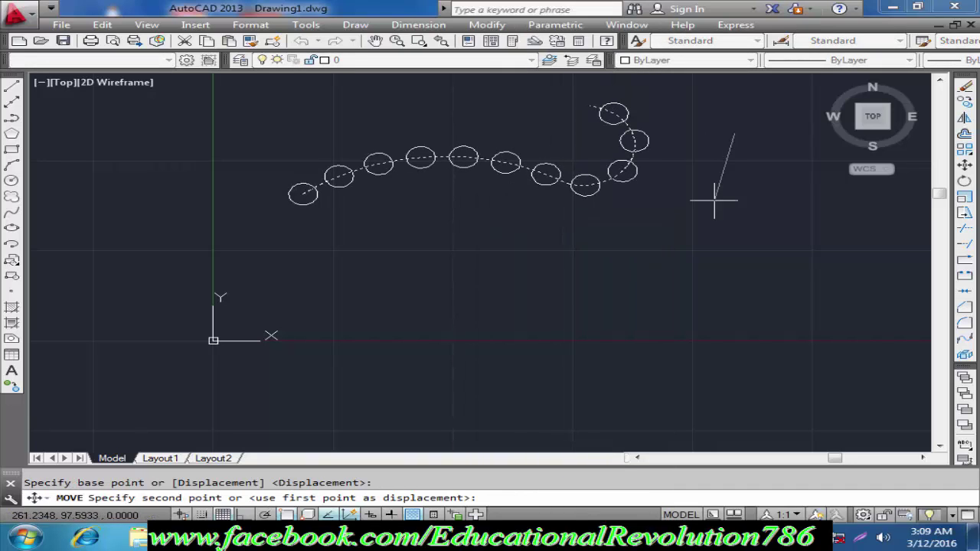
pyautogui.click(732, 305)
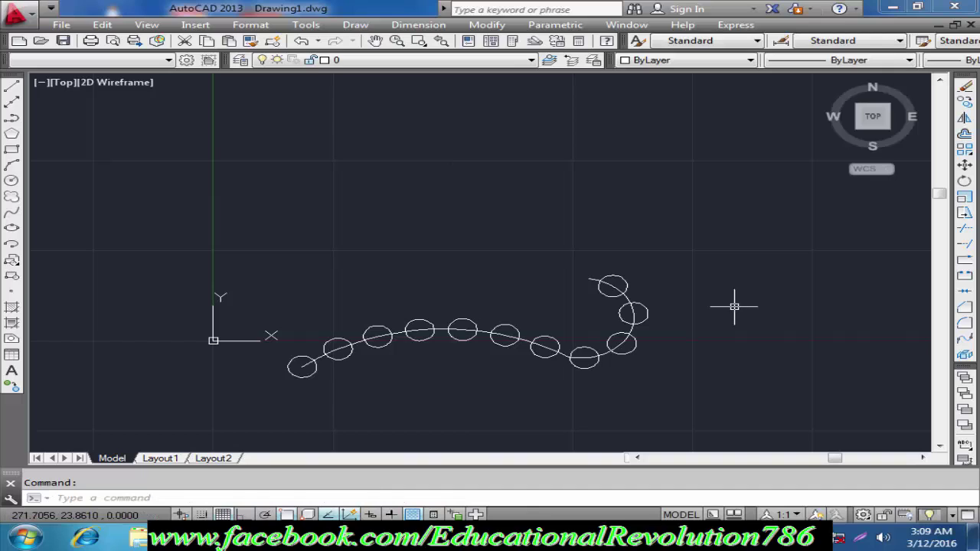